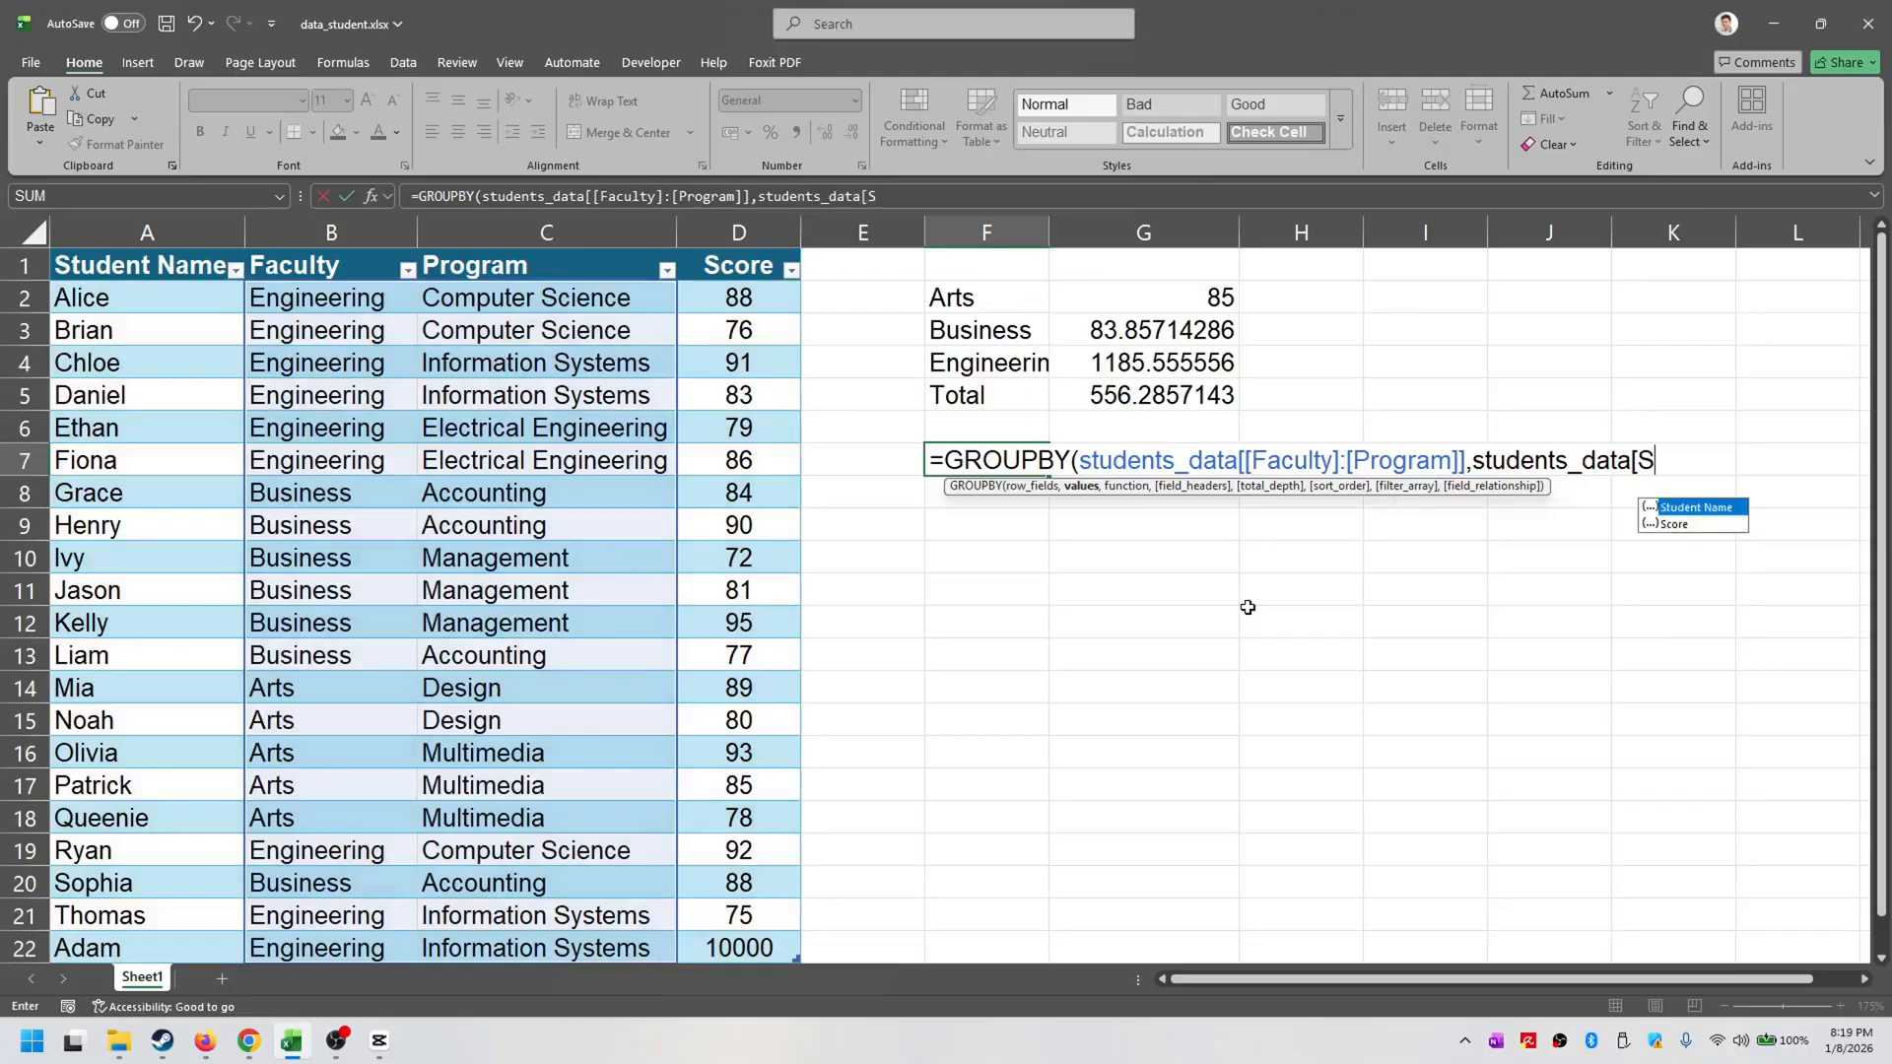
- Complete the GROUPBY formula in F7 with students_data[Score] as values and AVERAGE as the function, grouped by Faculty through Program
text(])
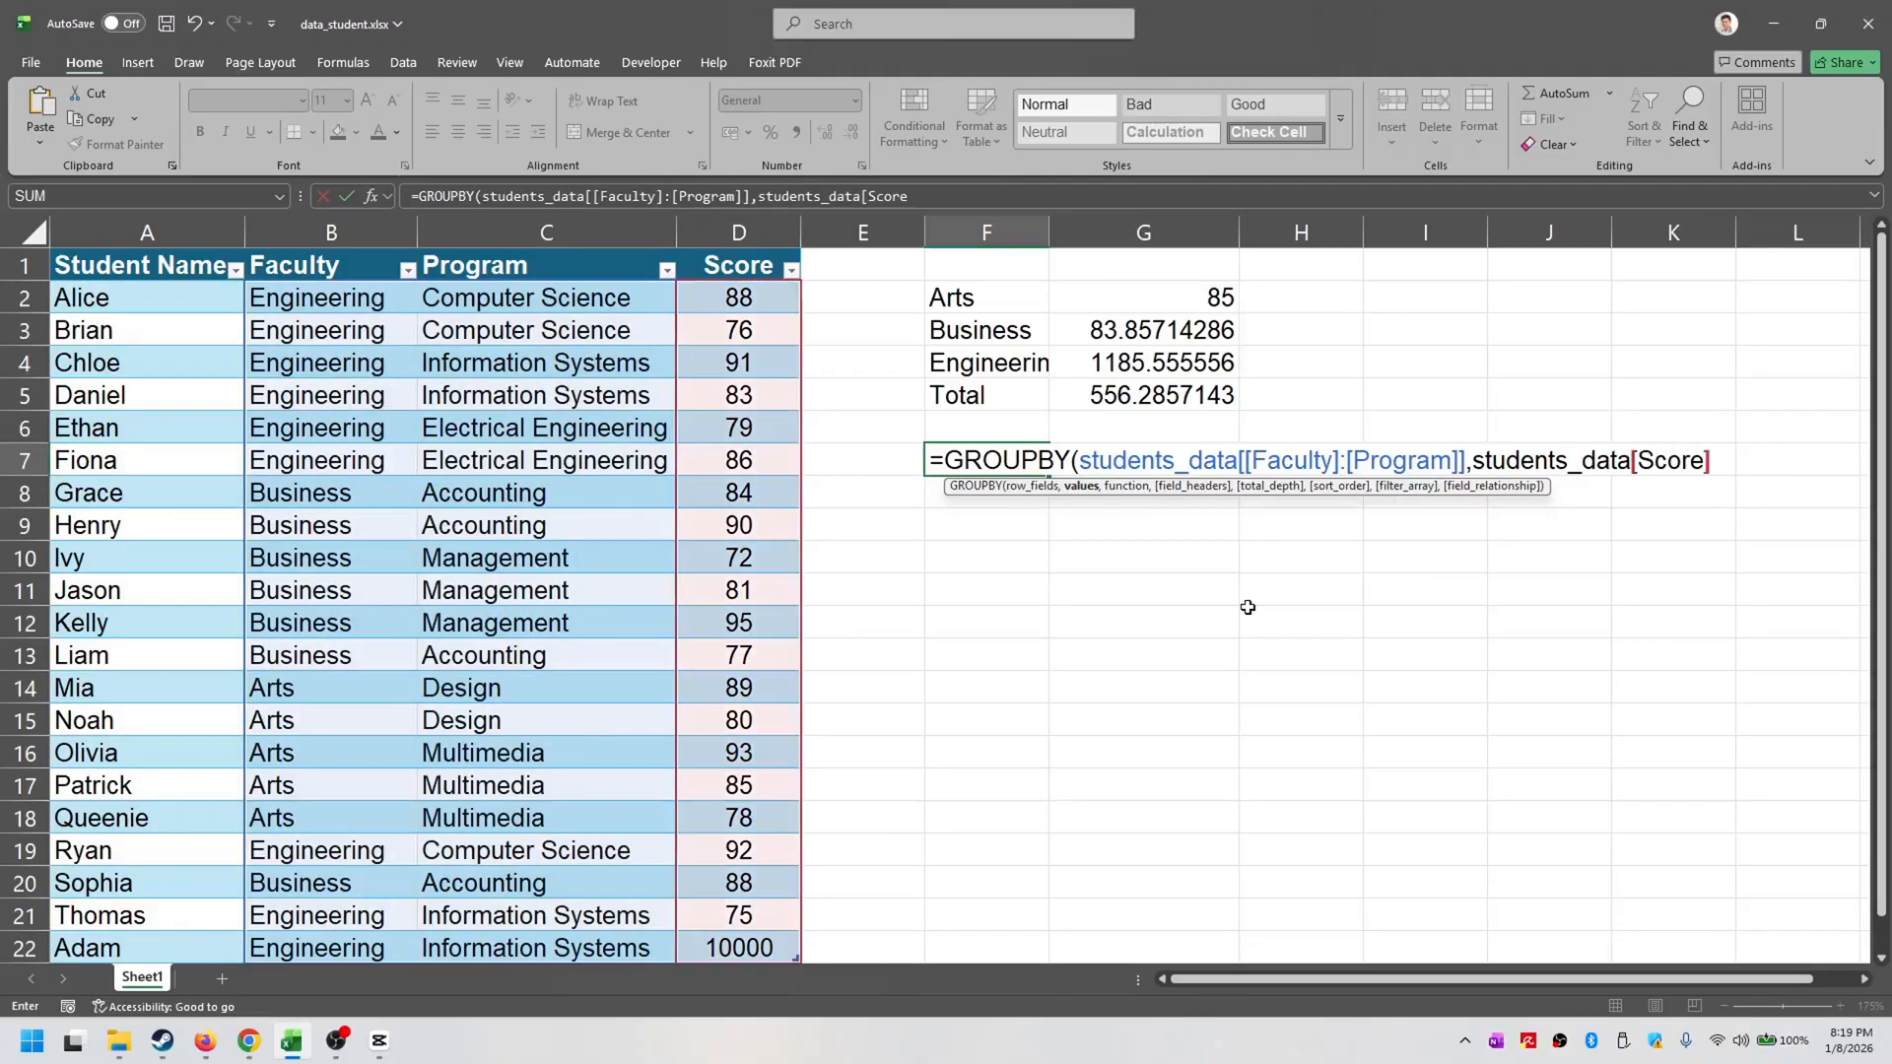
text(,AVERAGE()
key(BackSpace)
text())
key(Return)
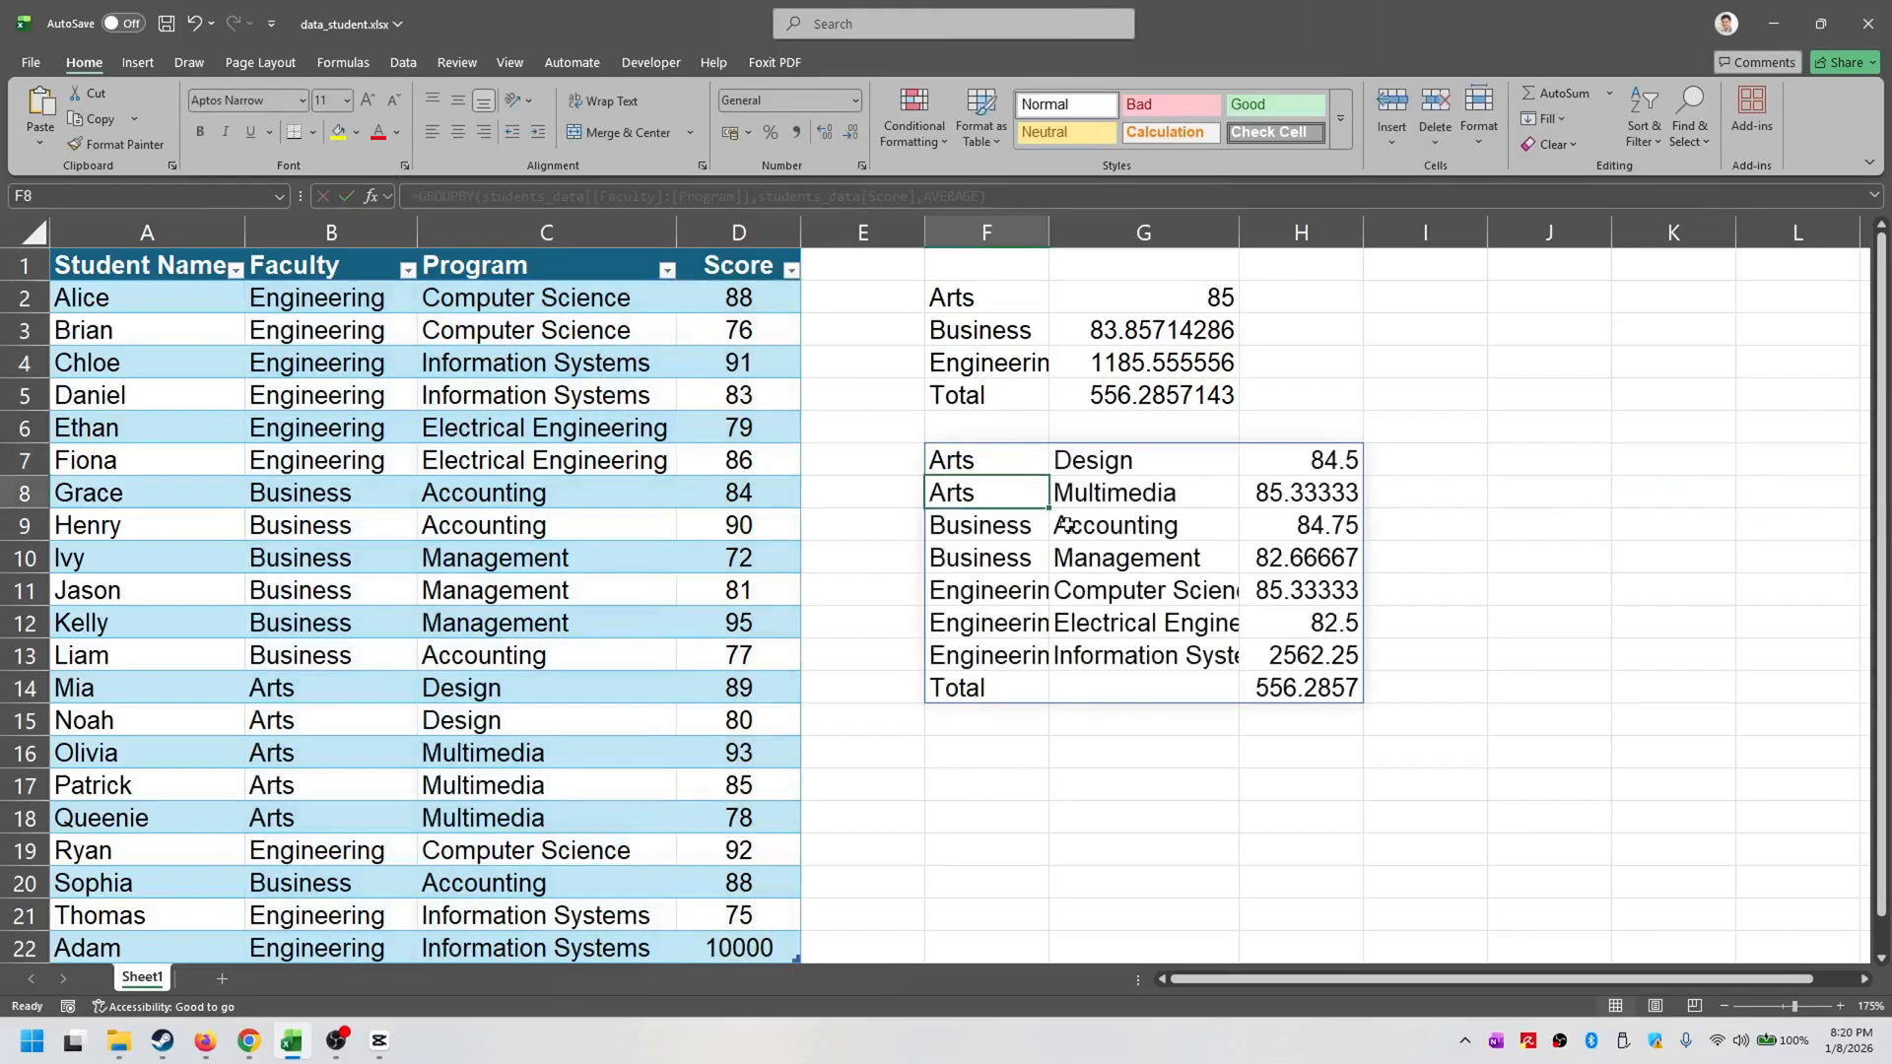
click(996, 455)
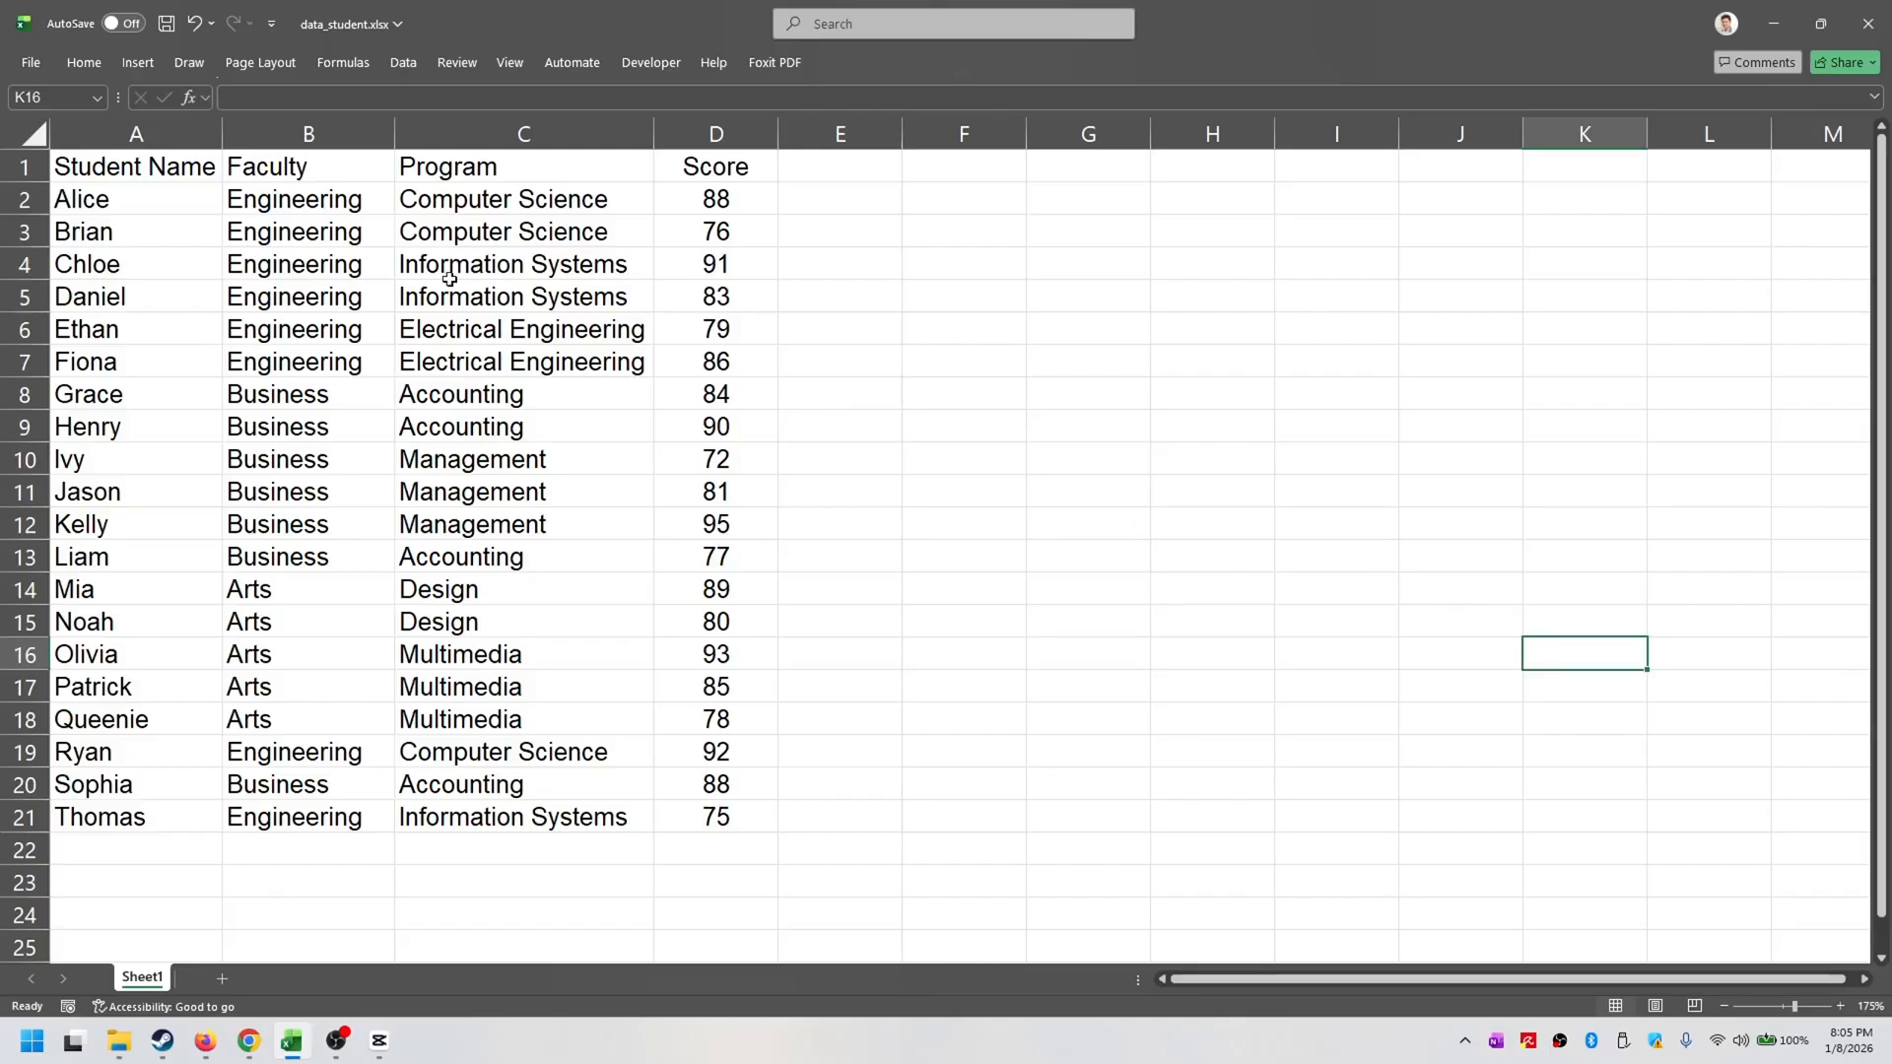
click(325, 136)
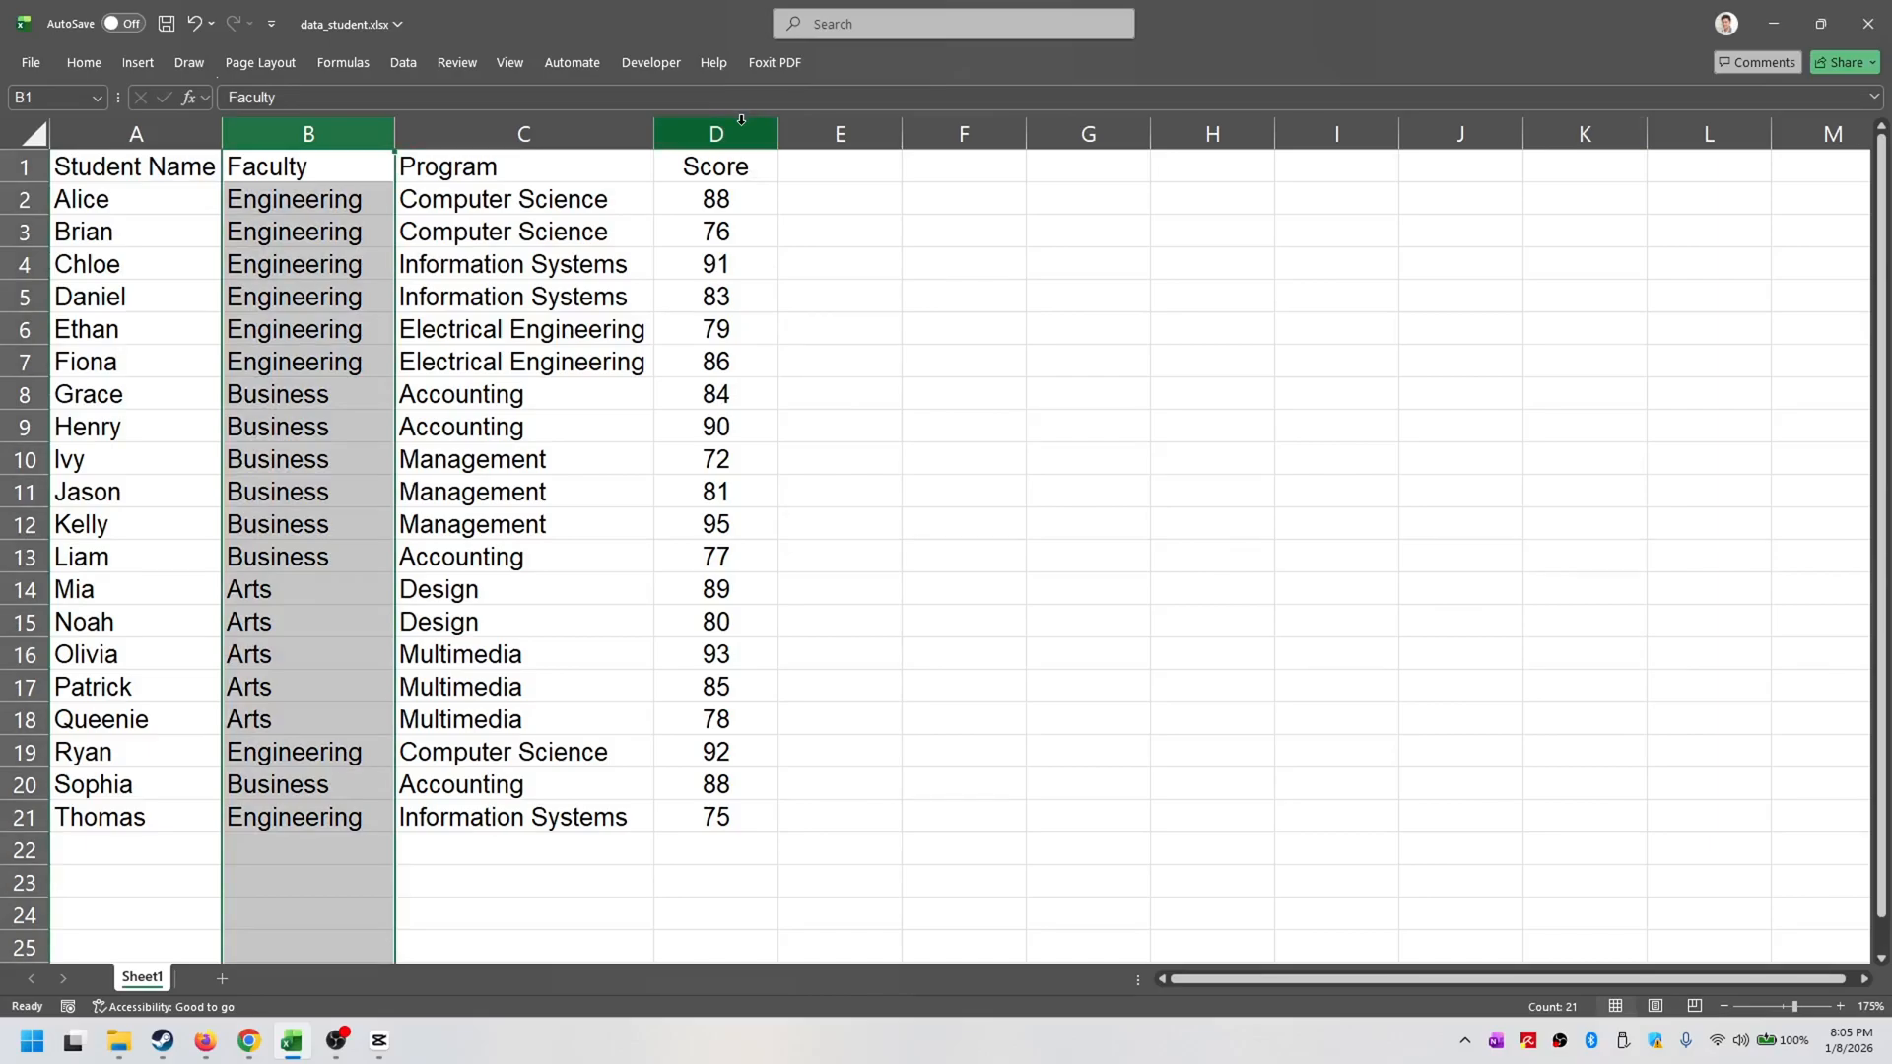
click(988, 273)
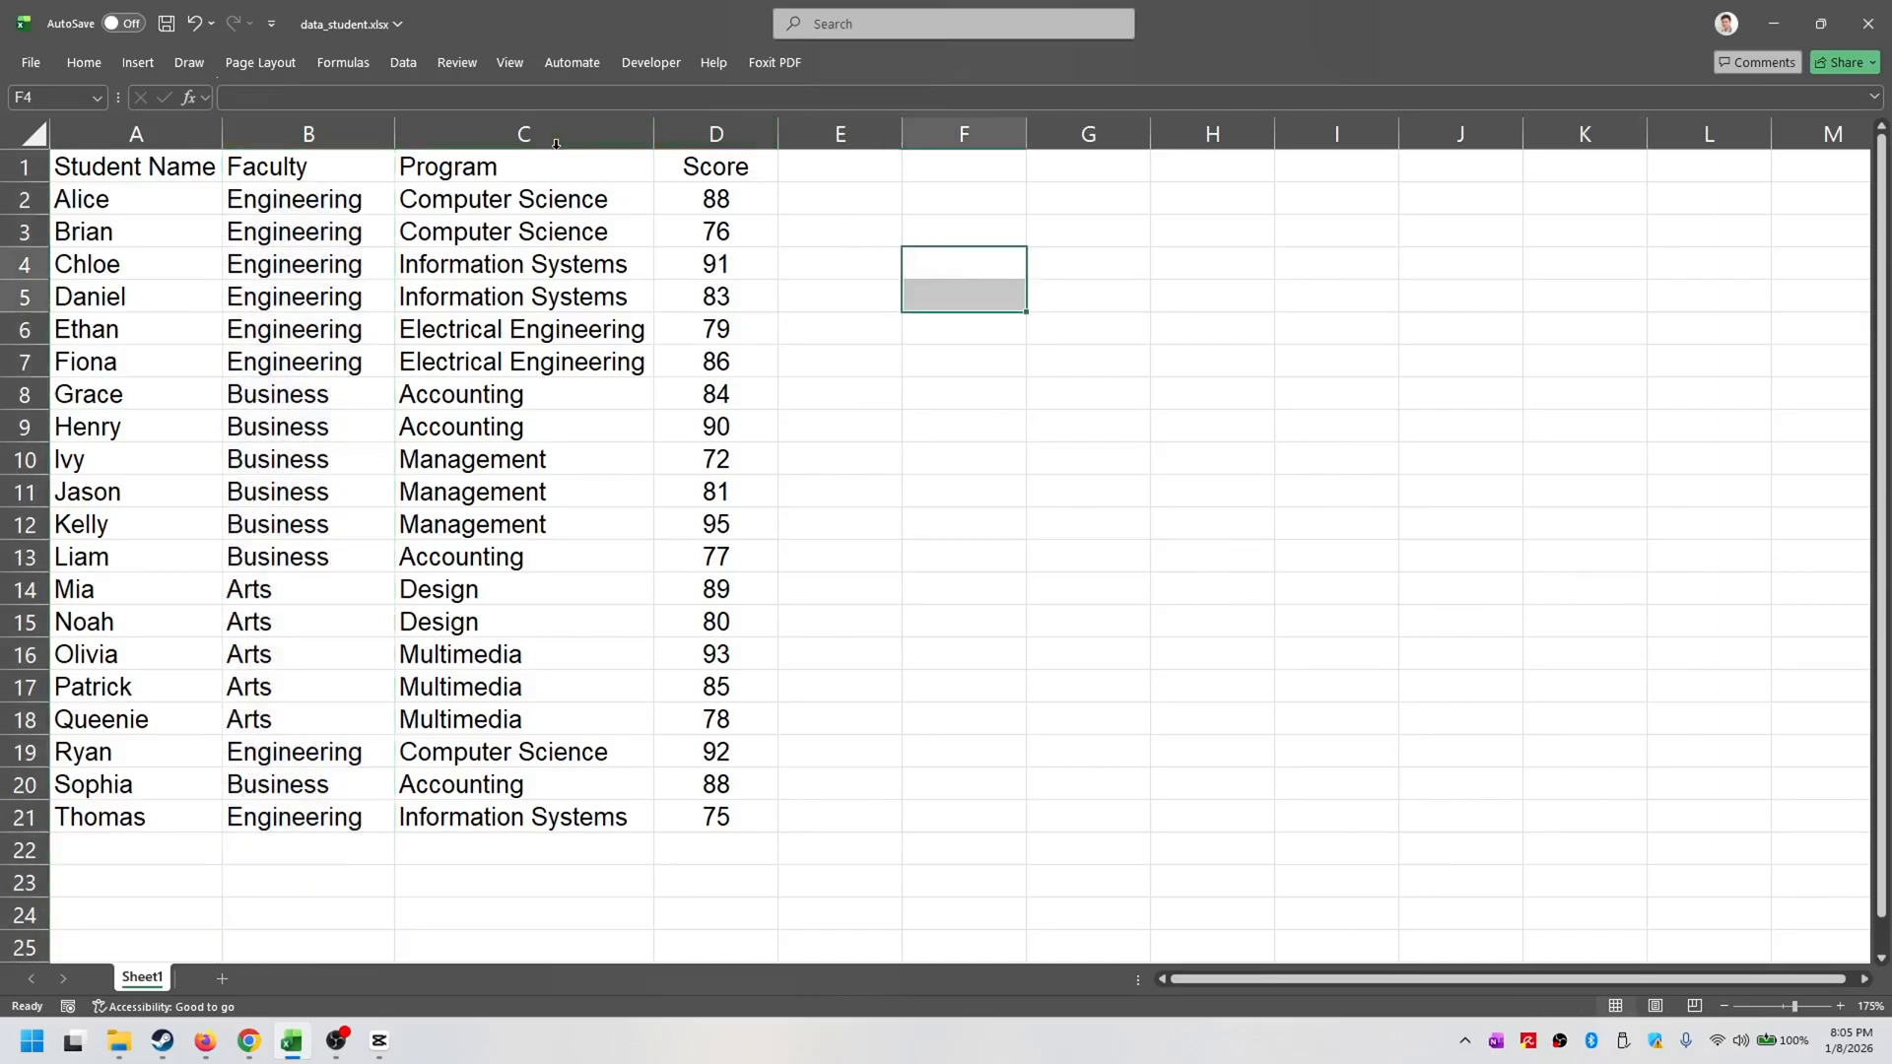
click(553, 138)
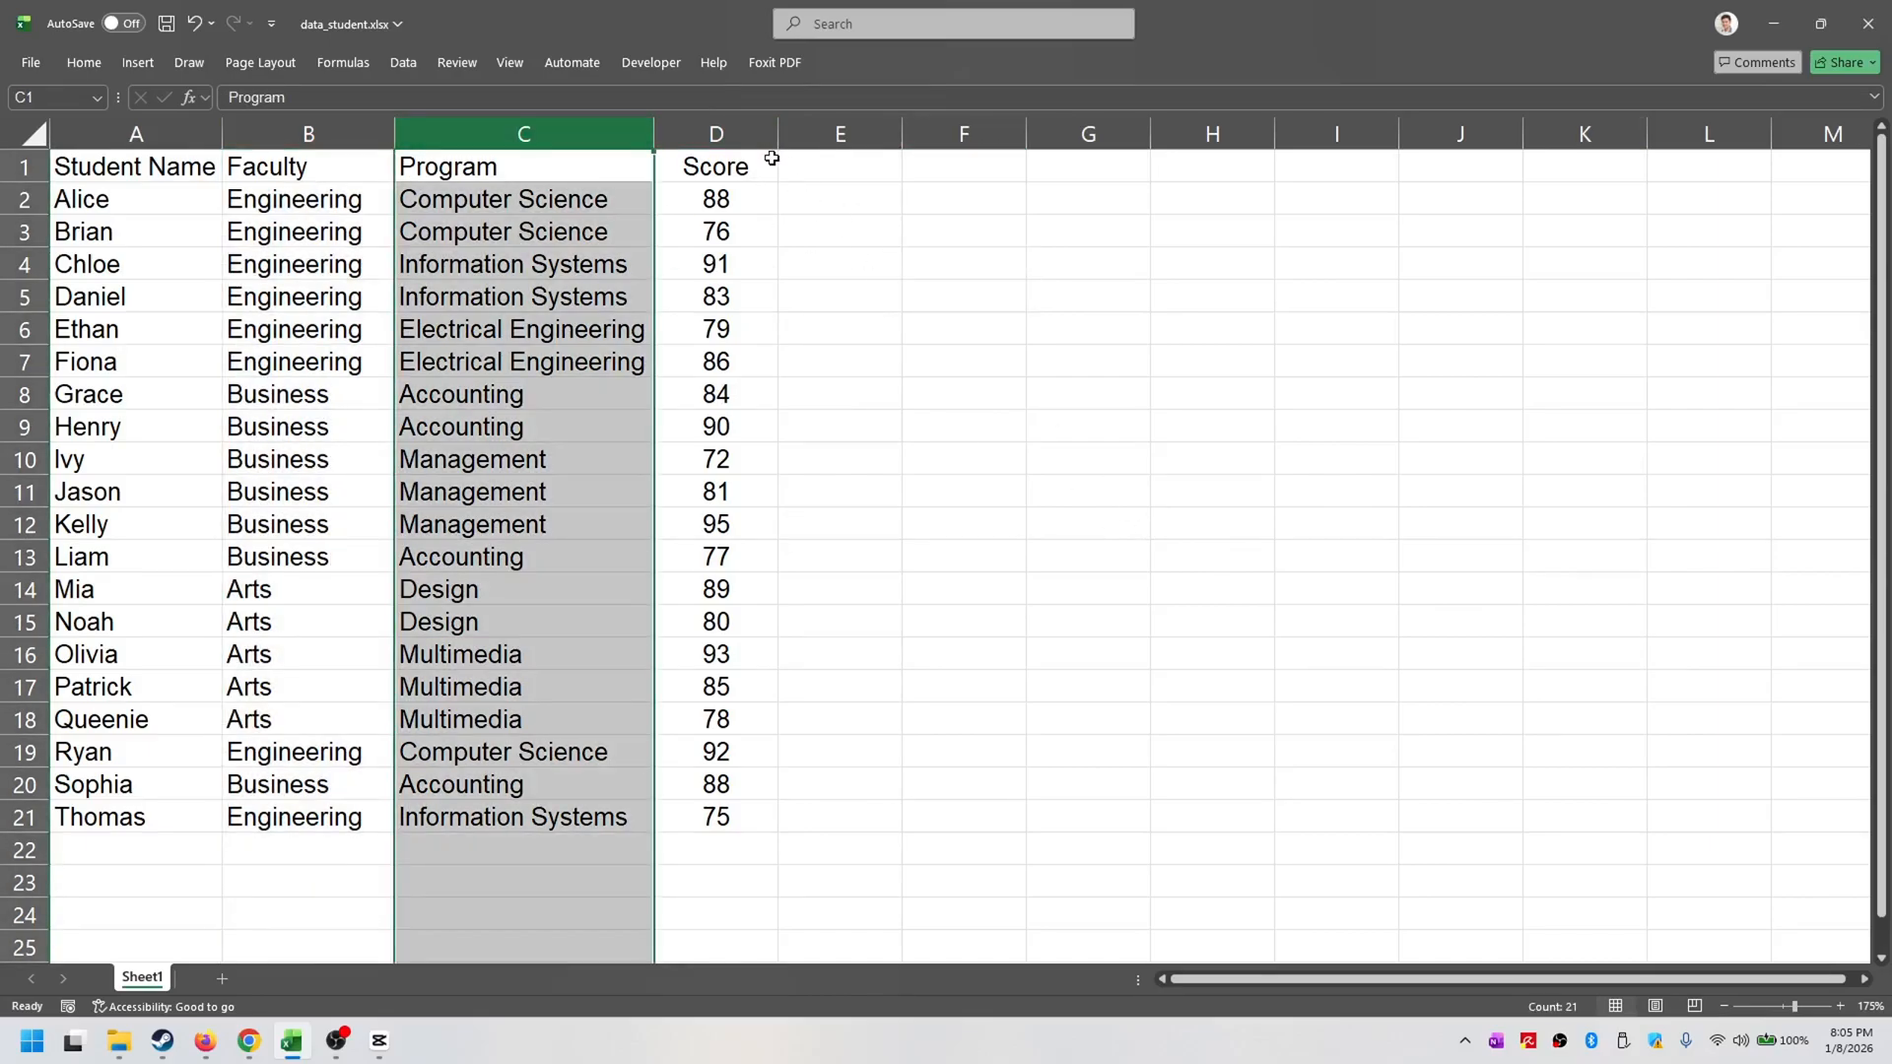
click(861, 172)
- Enter a GROUPBY formula in F1 that averages the scores in D1:D21 by the faculties in B1:B21
click(970, 175)
text(=groupby()
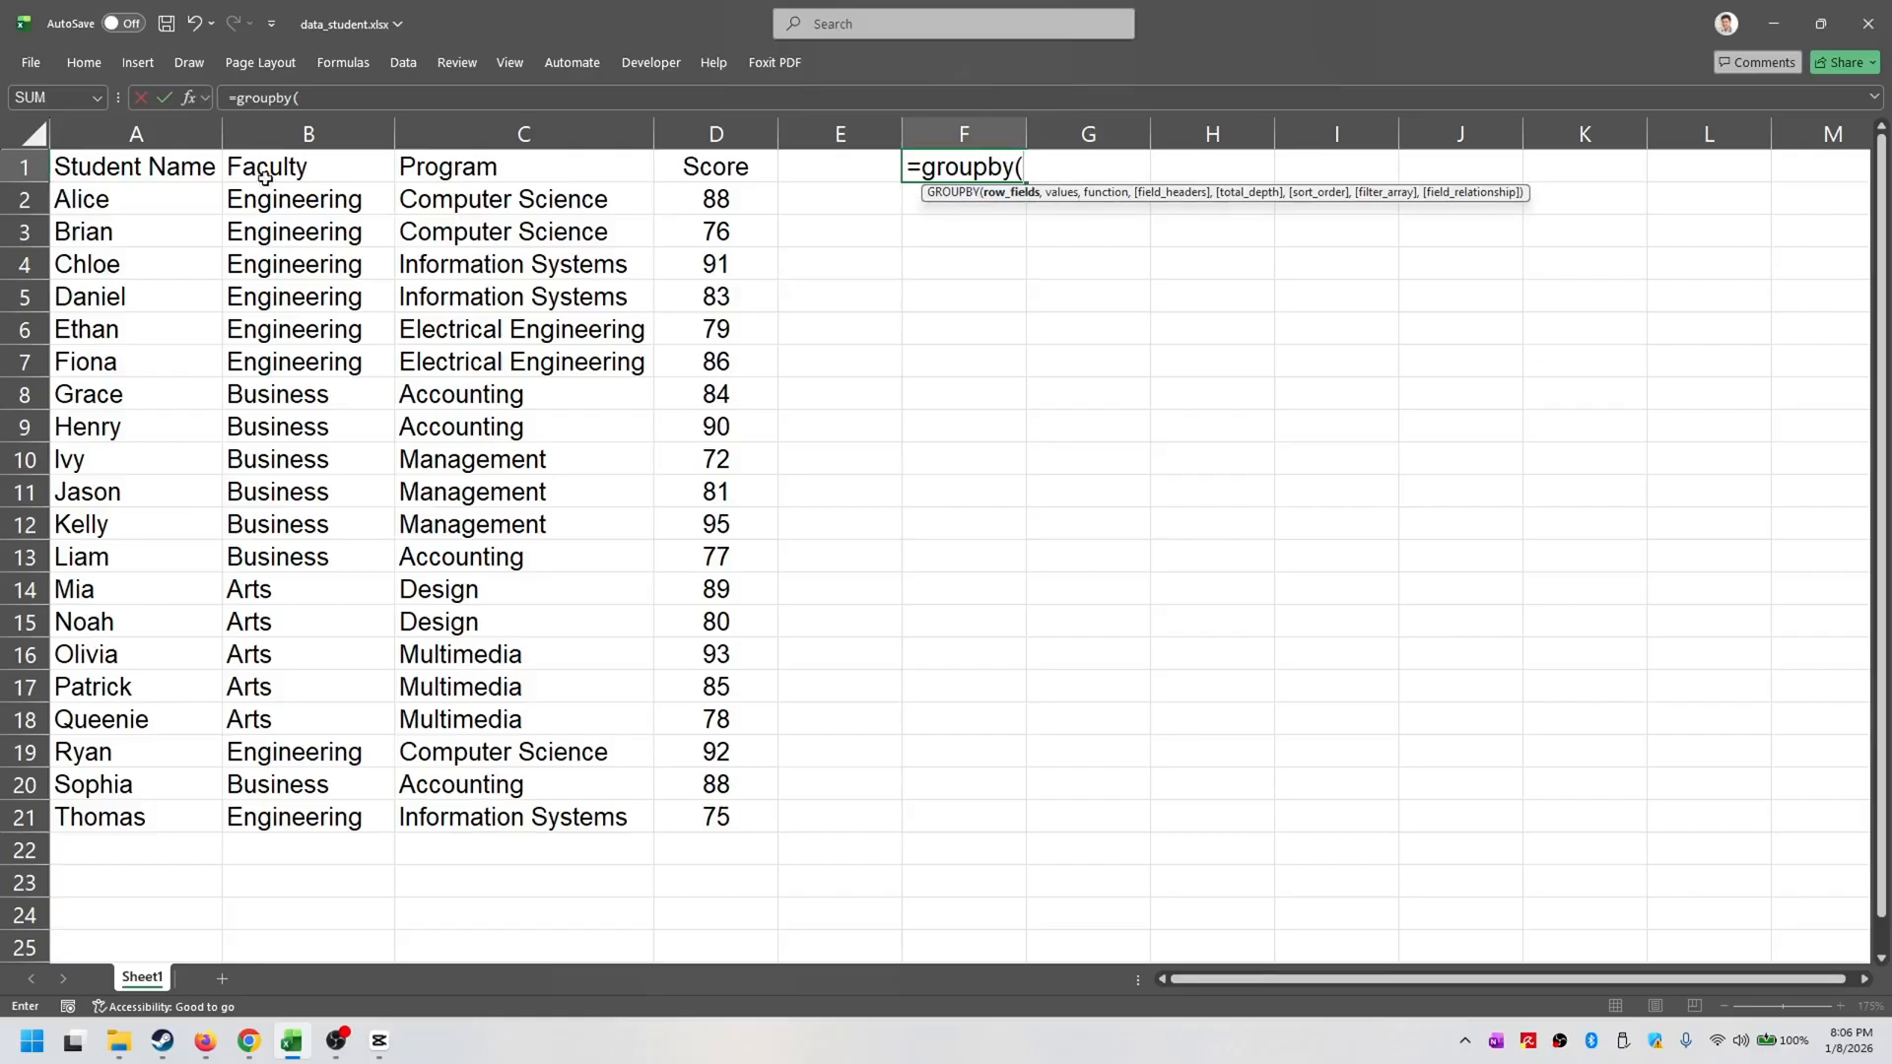
drag(318, 169, 335, 816)
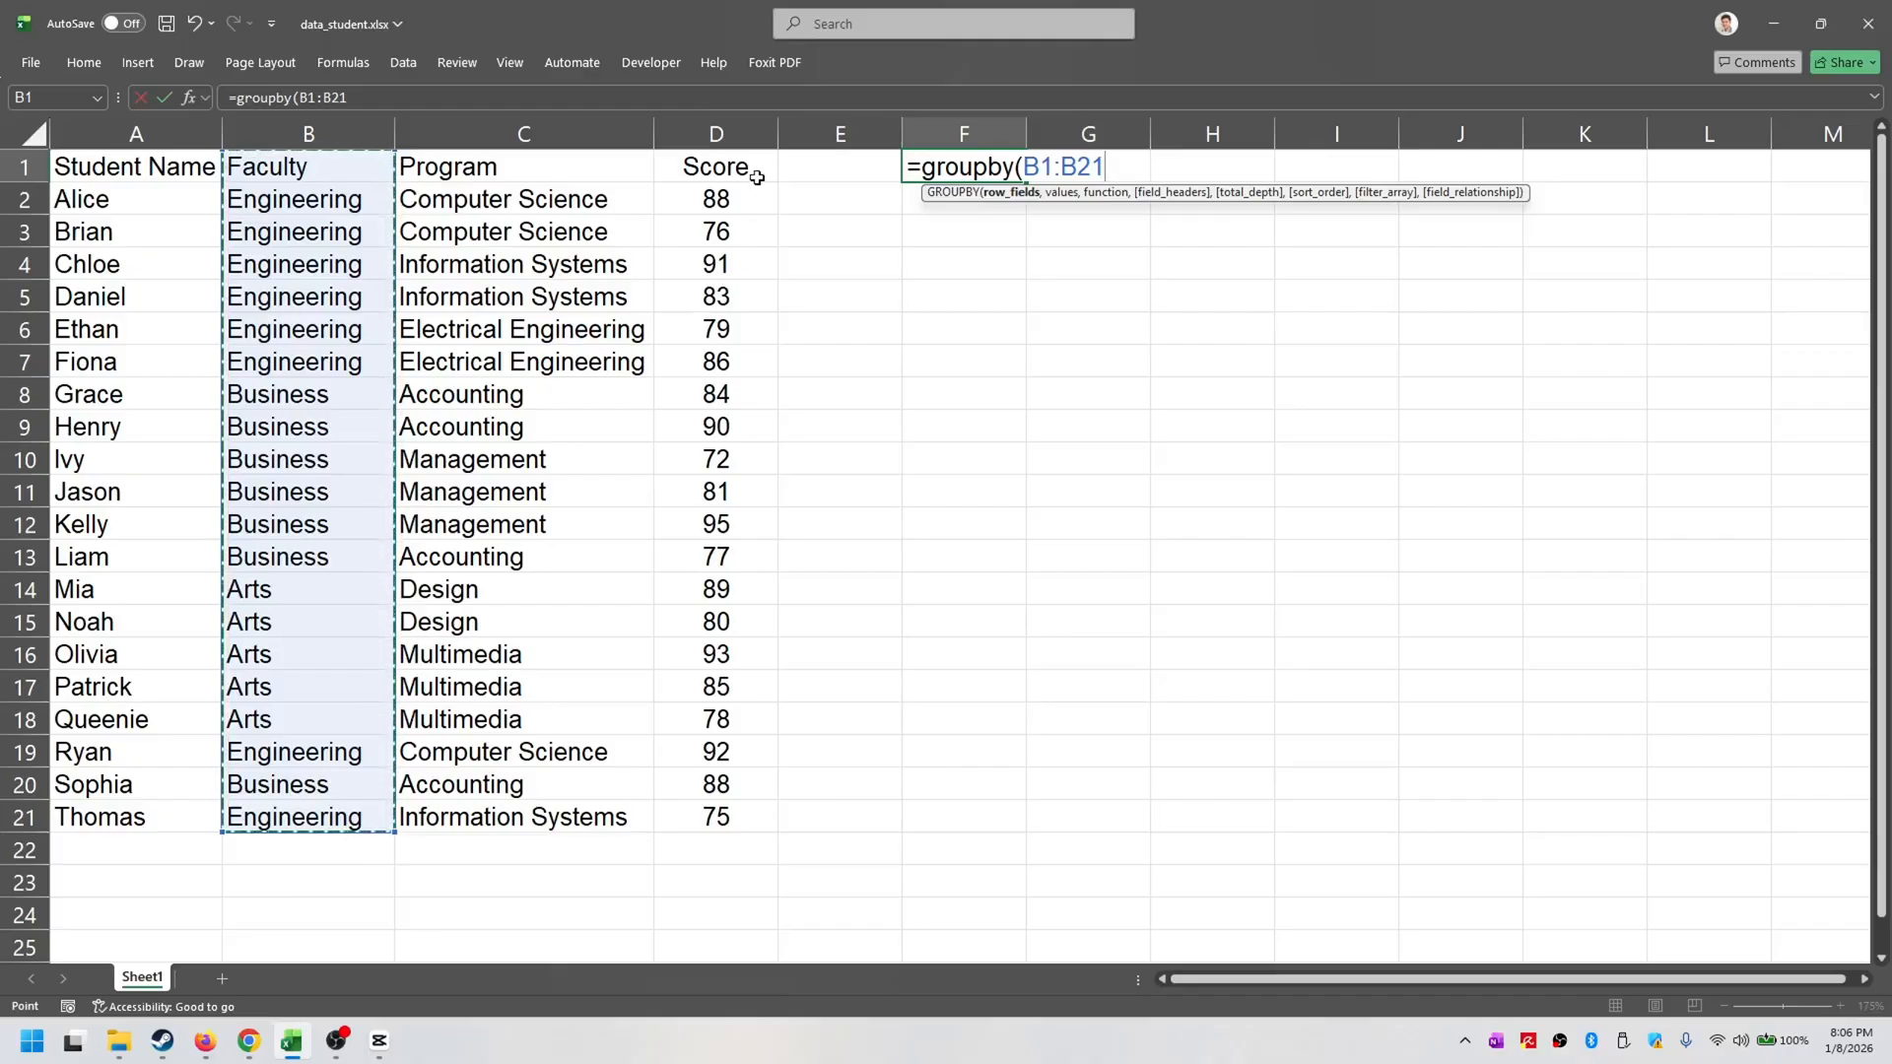
text(,)
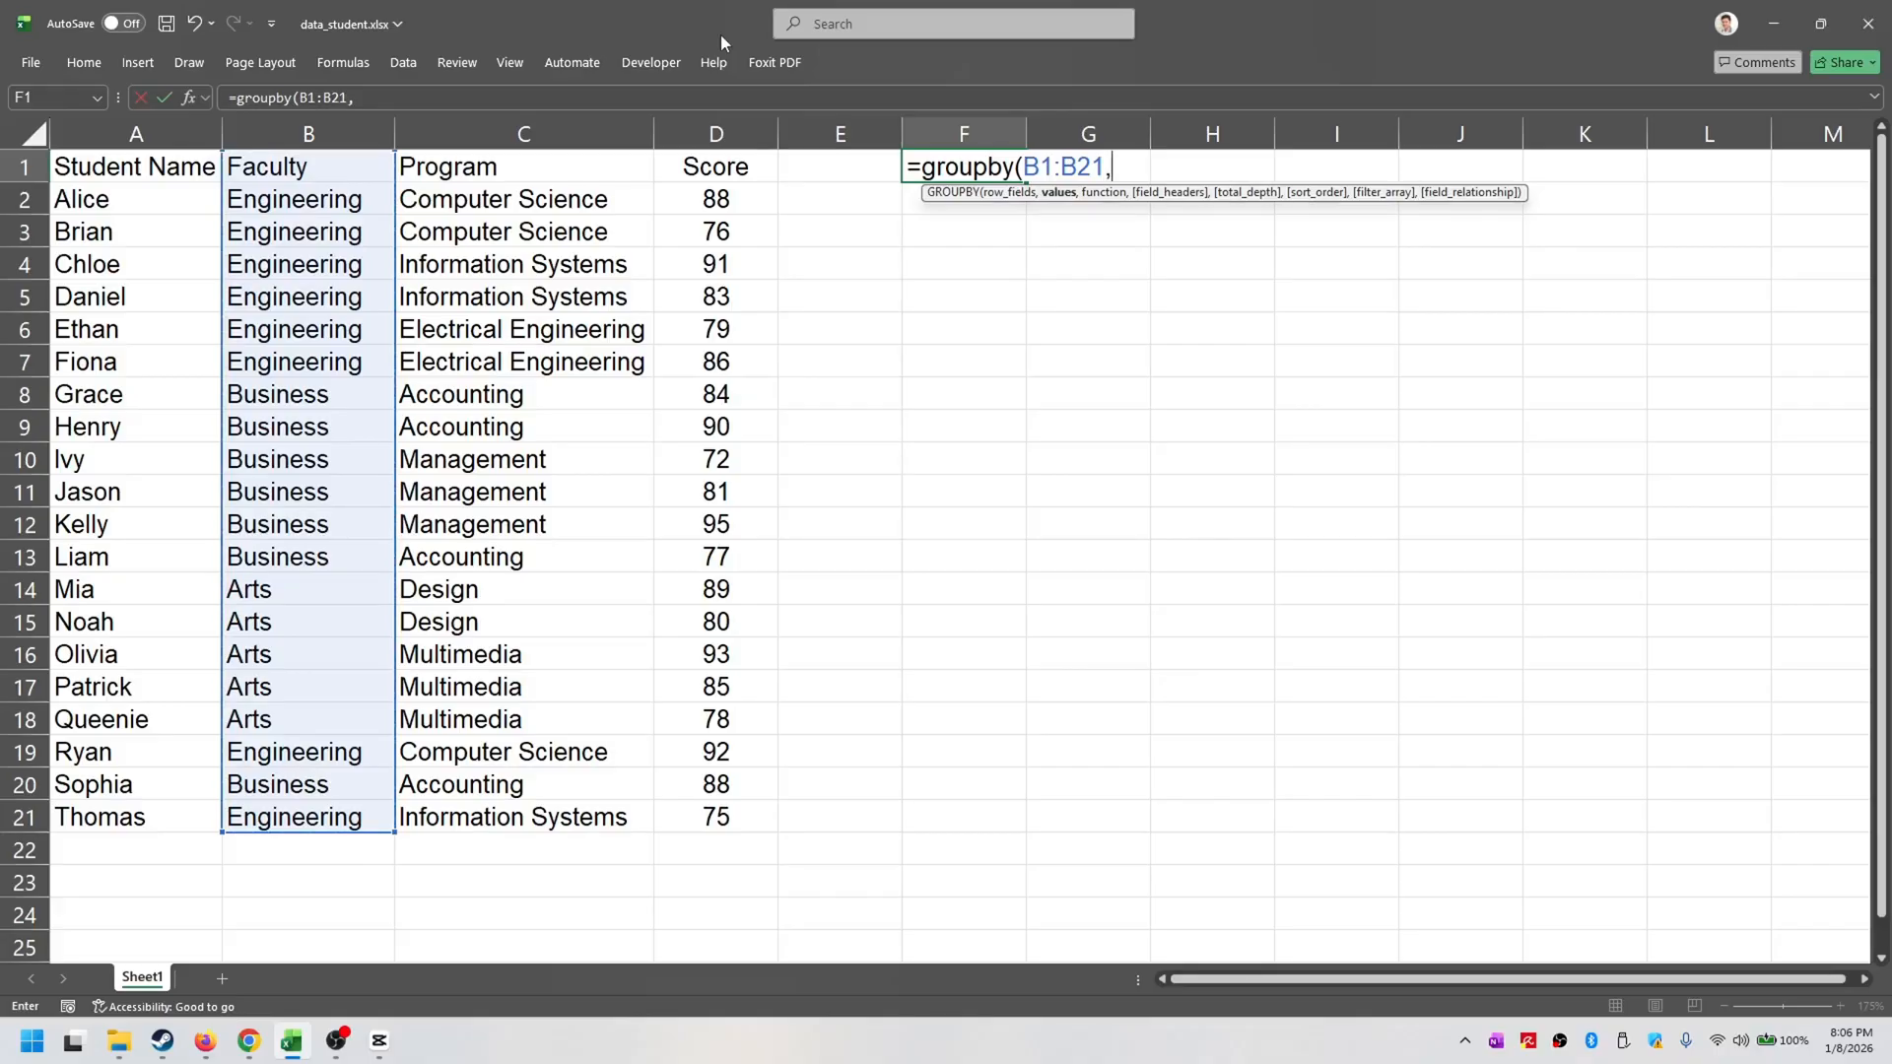
drag(677, 167, 677, 811)
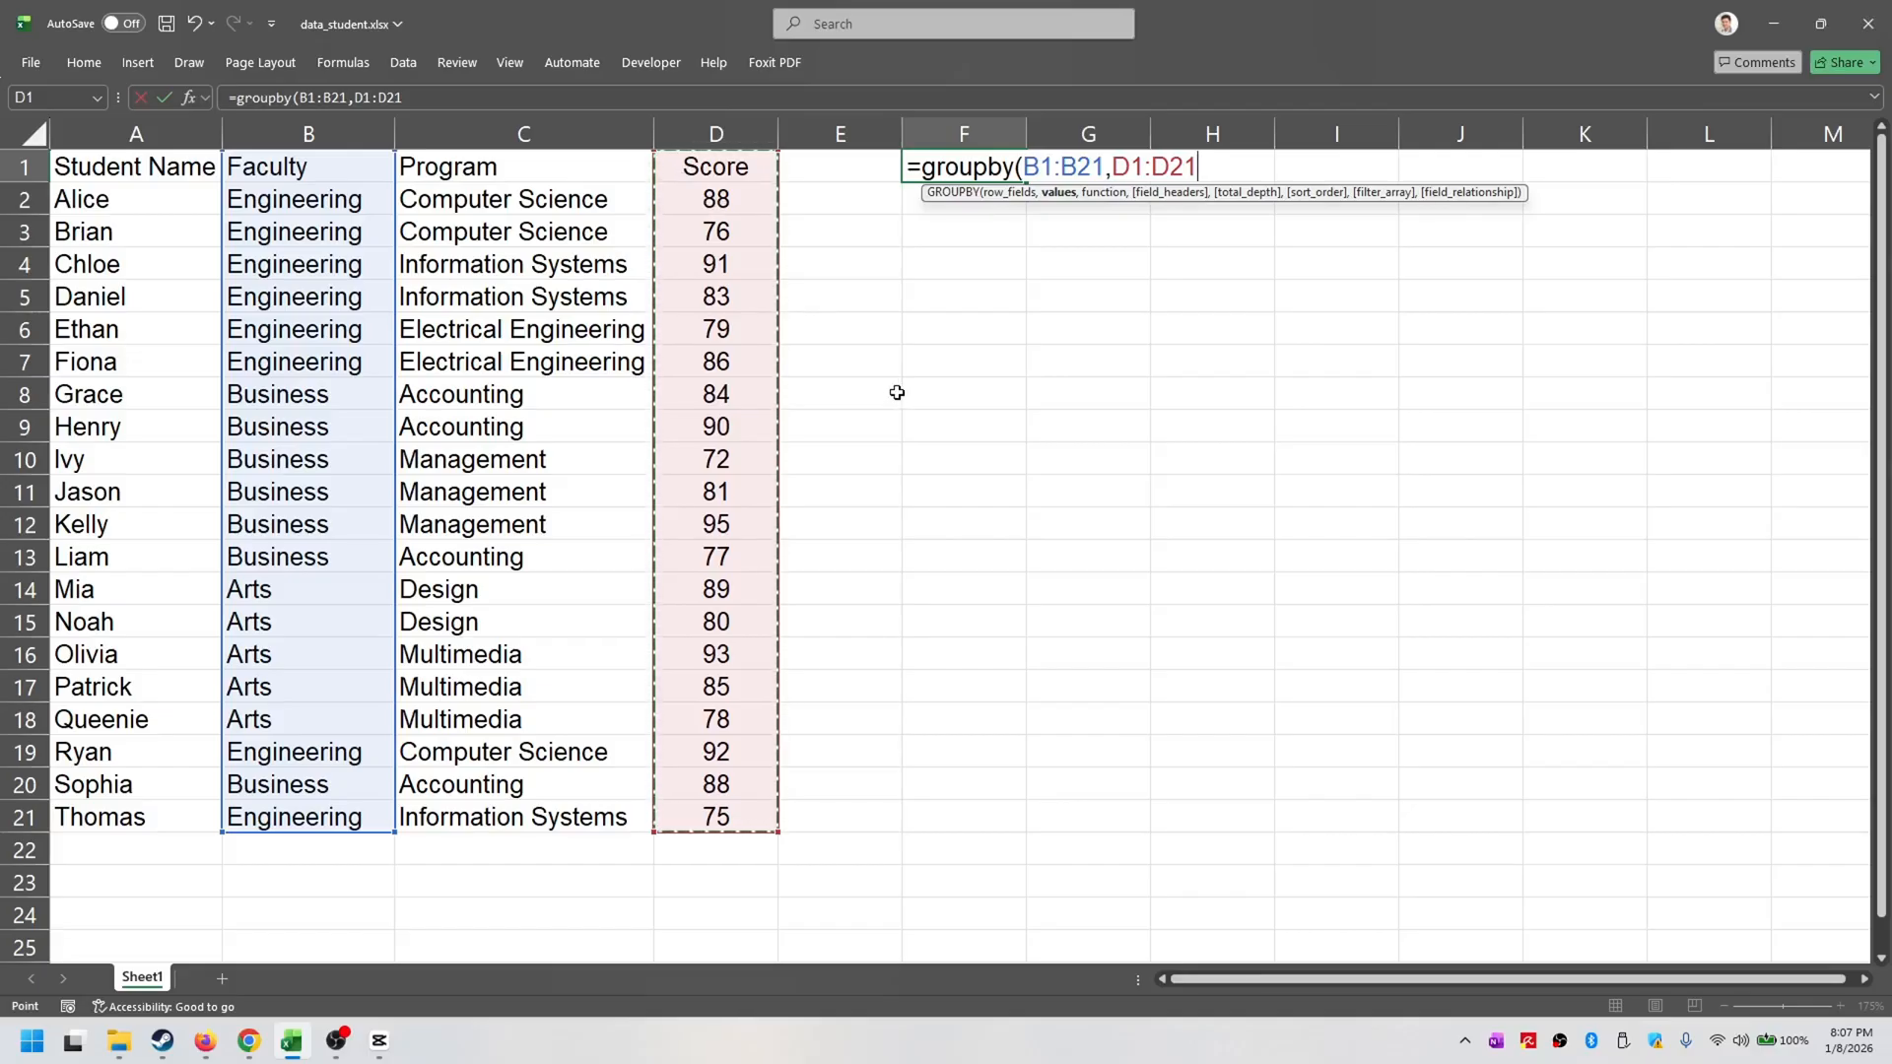
text(,)
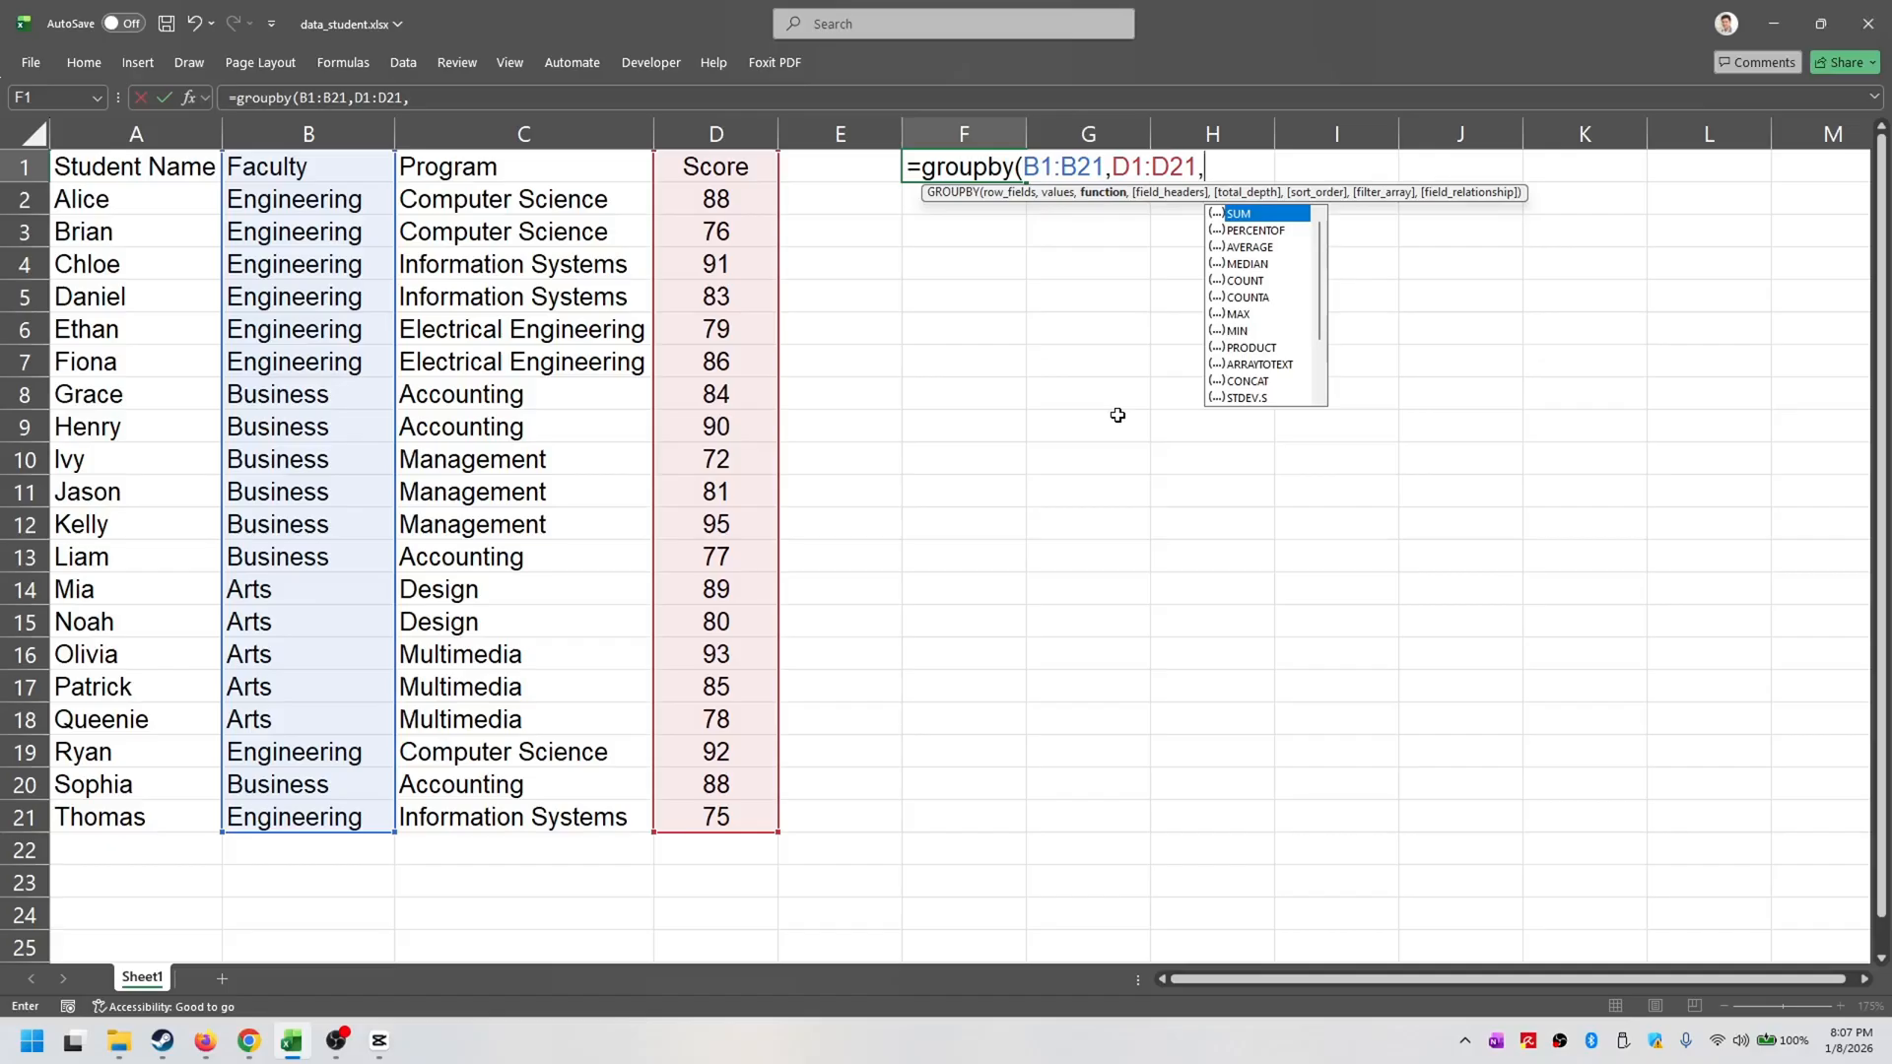
text(aver)
key(Tab)
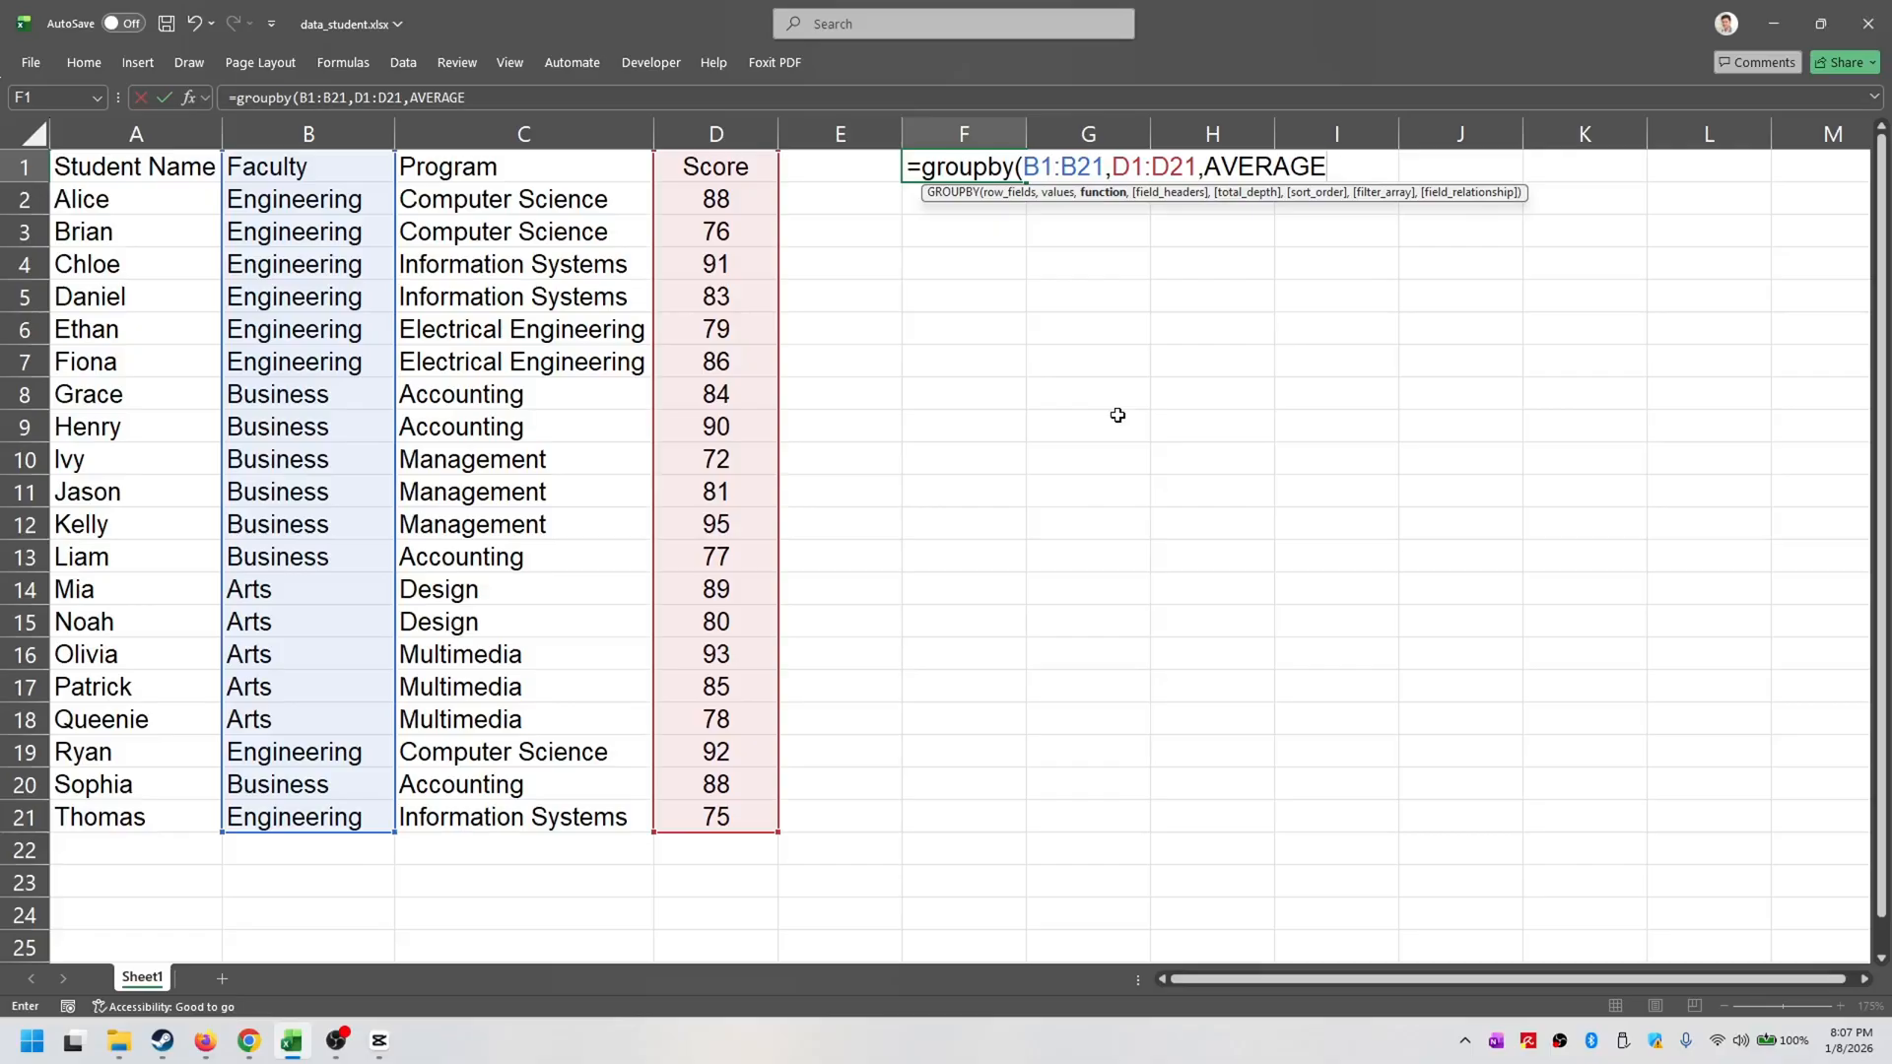
text())
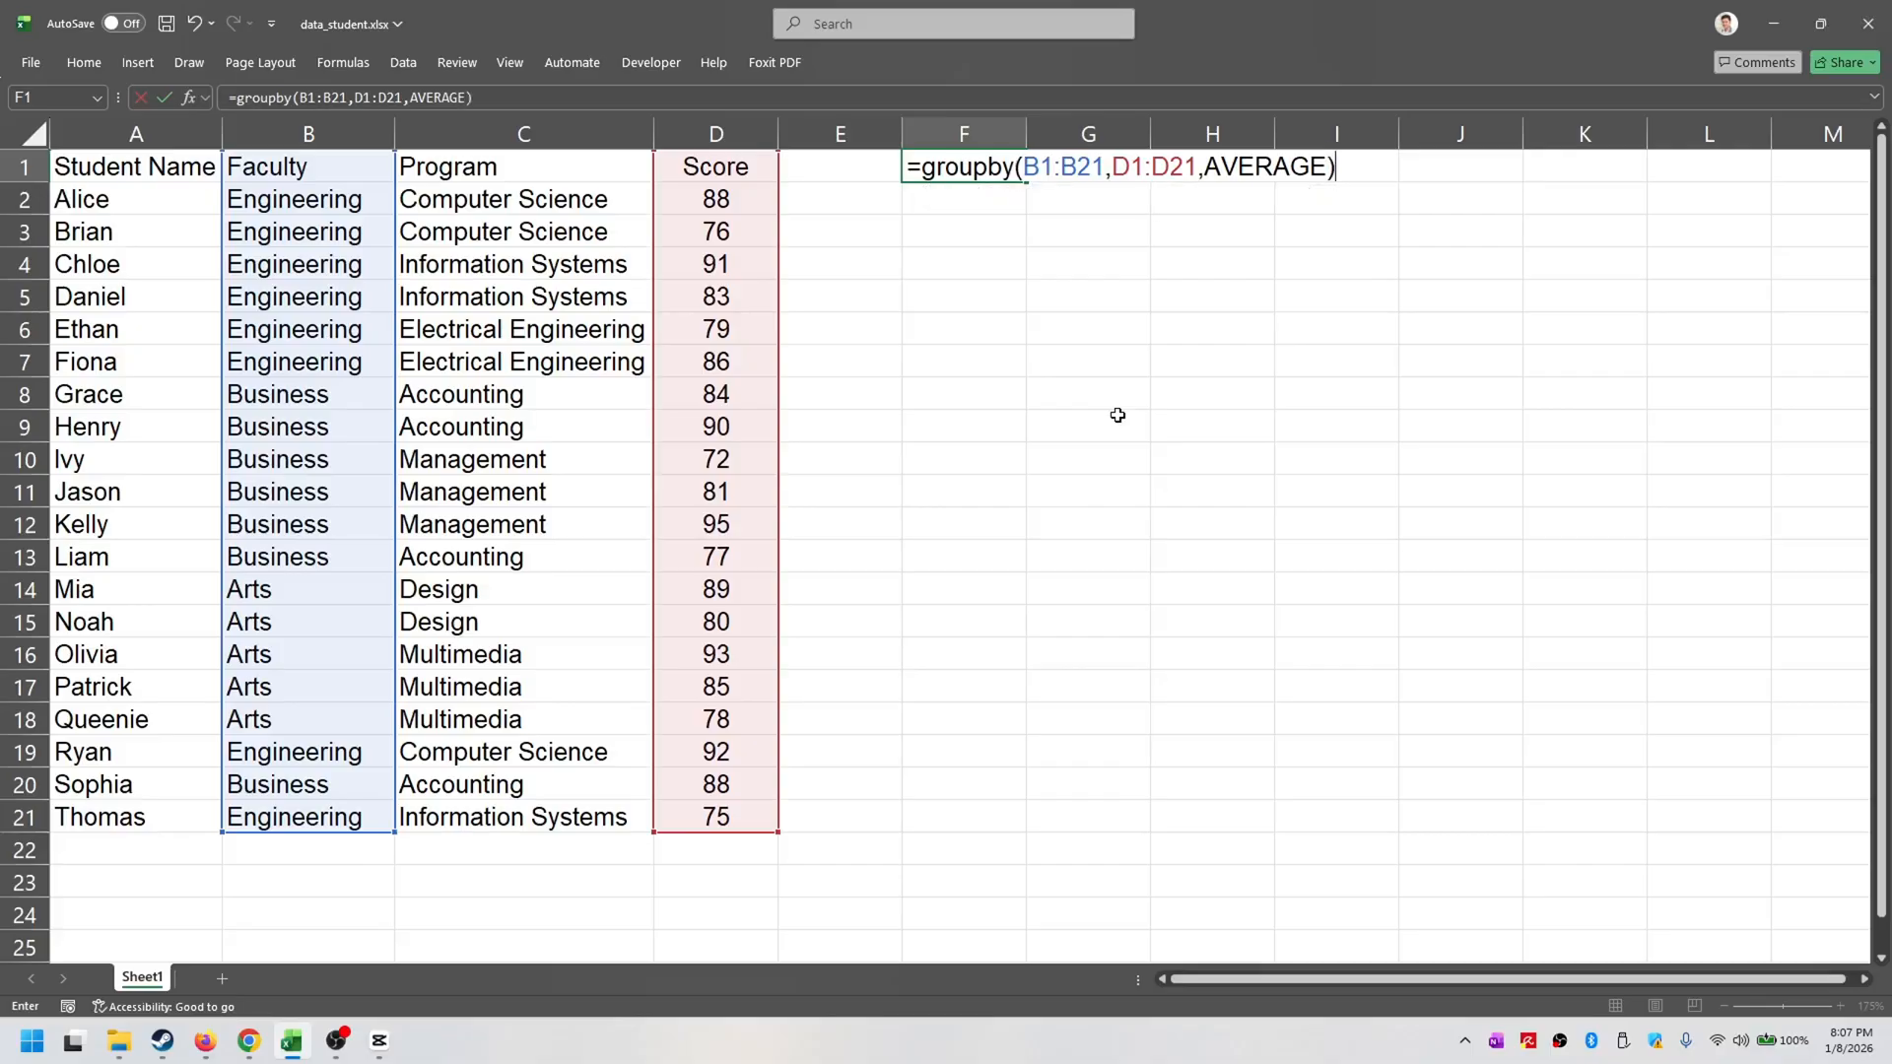
key(Return)
click(1212, 361)
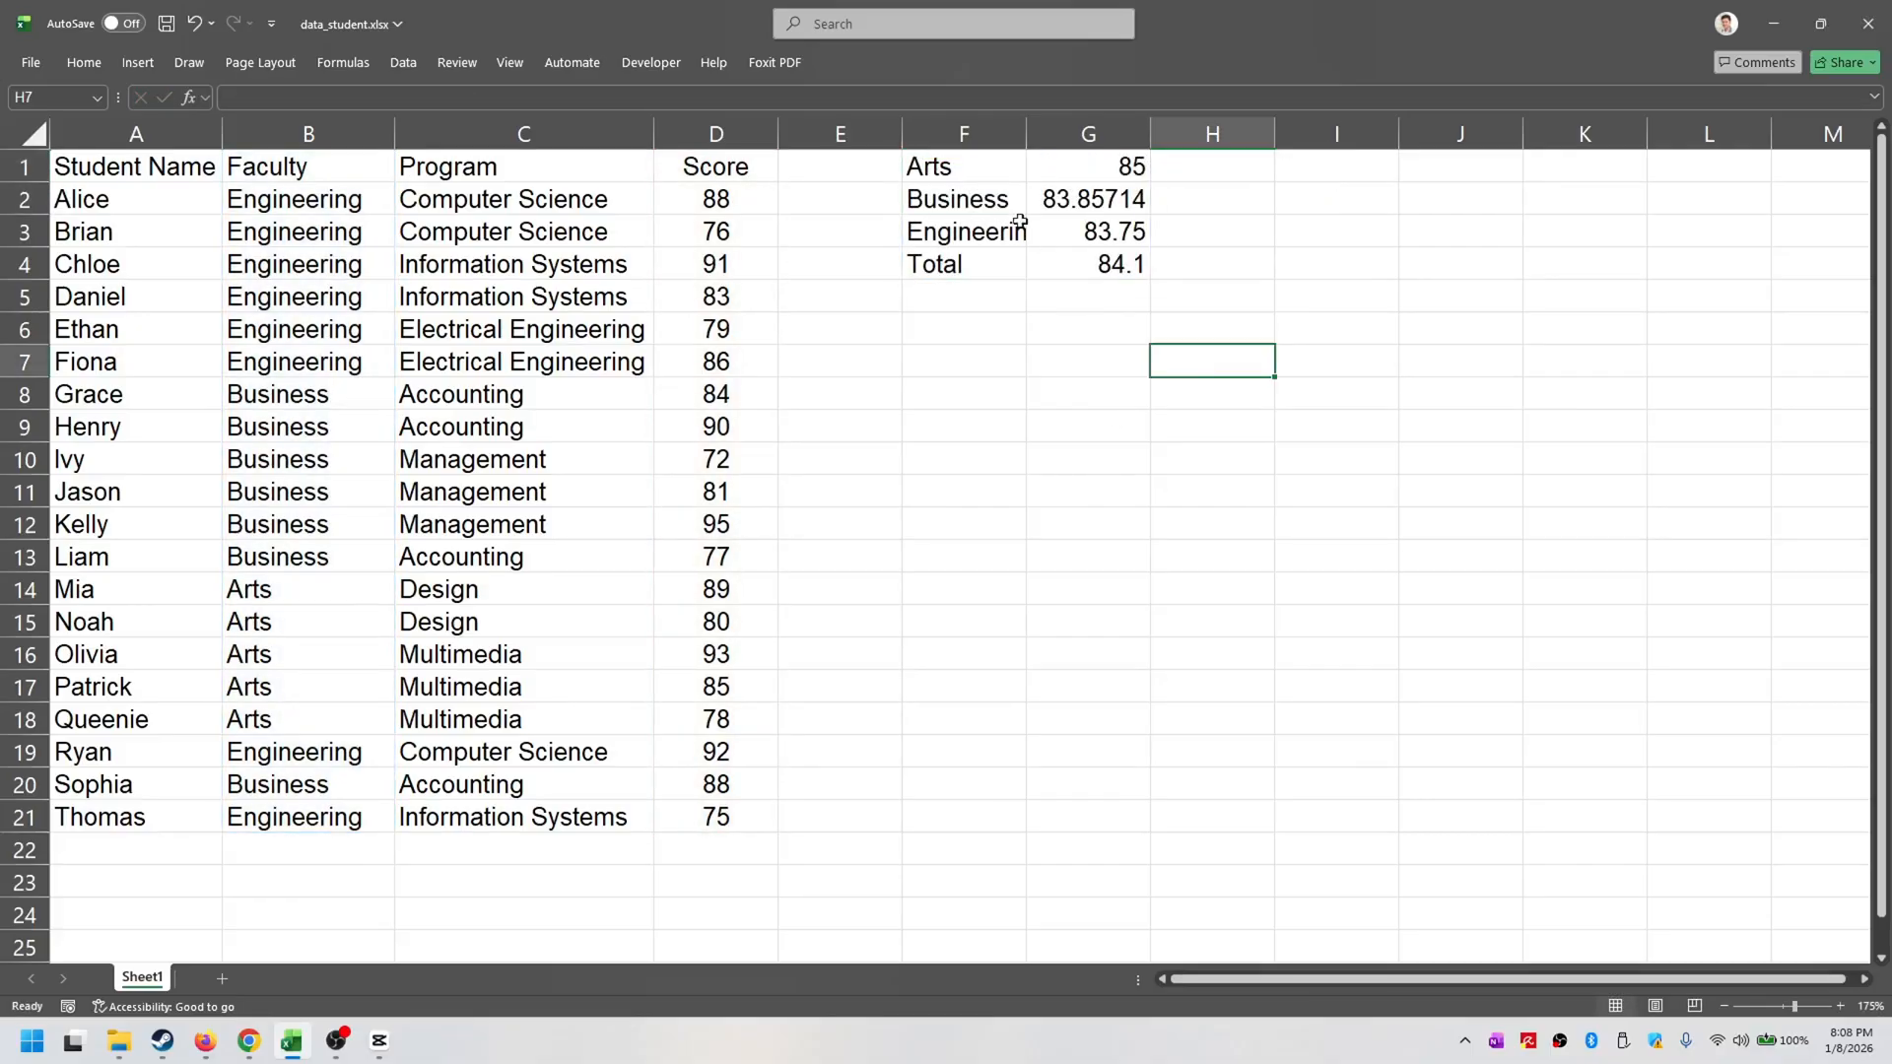
drag(993, 170, 1069, 272)
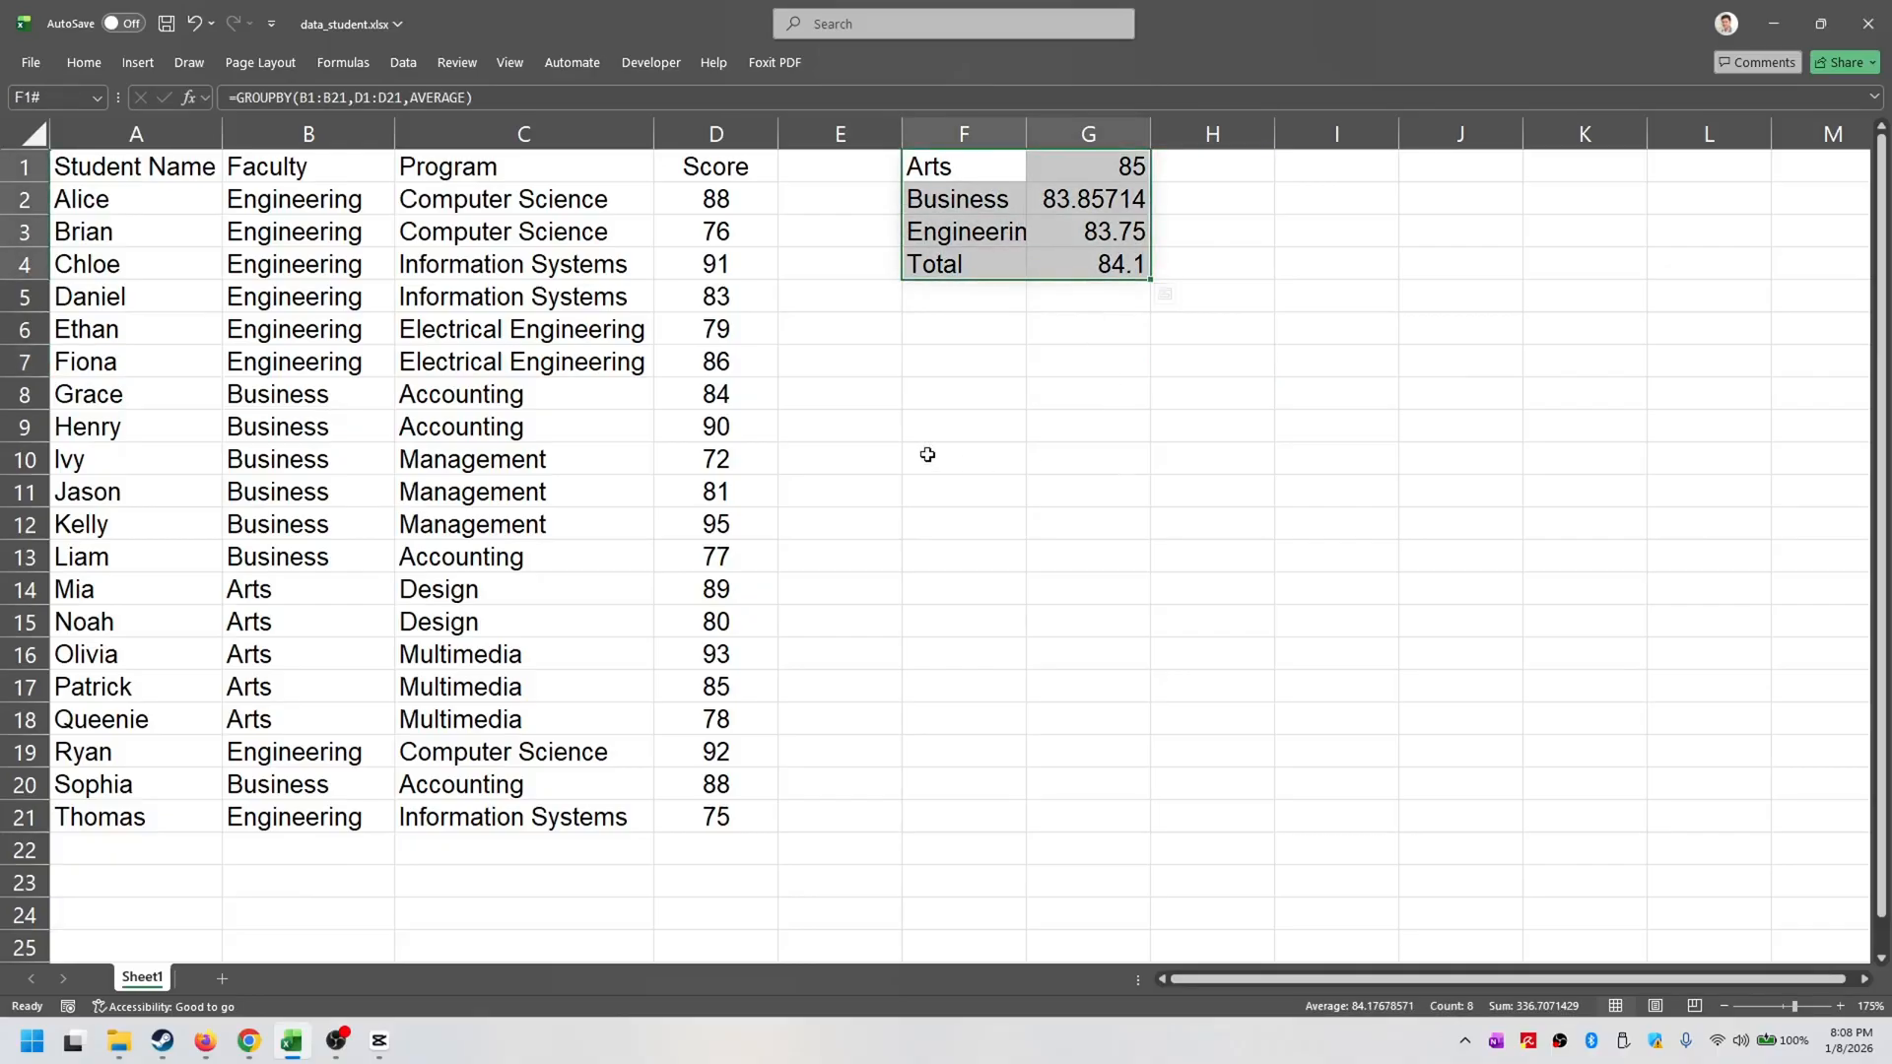
- Enter a GROUPBY formula in F6 that averages D1:D21 by both Faculty and Program in B1:C21
click(965, 332)
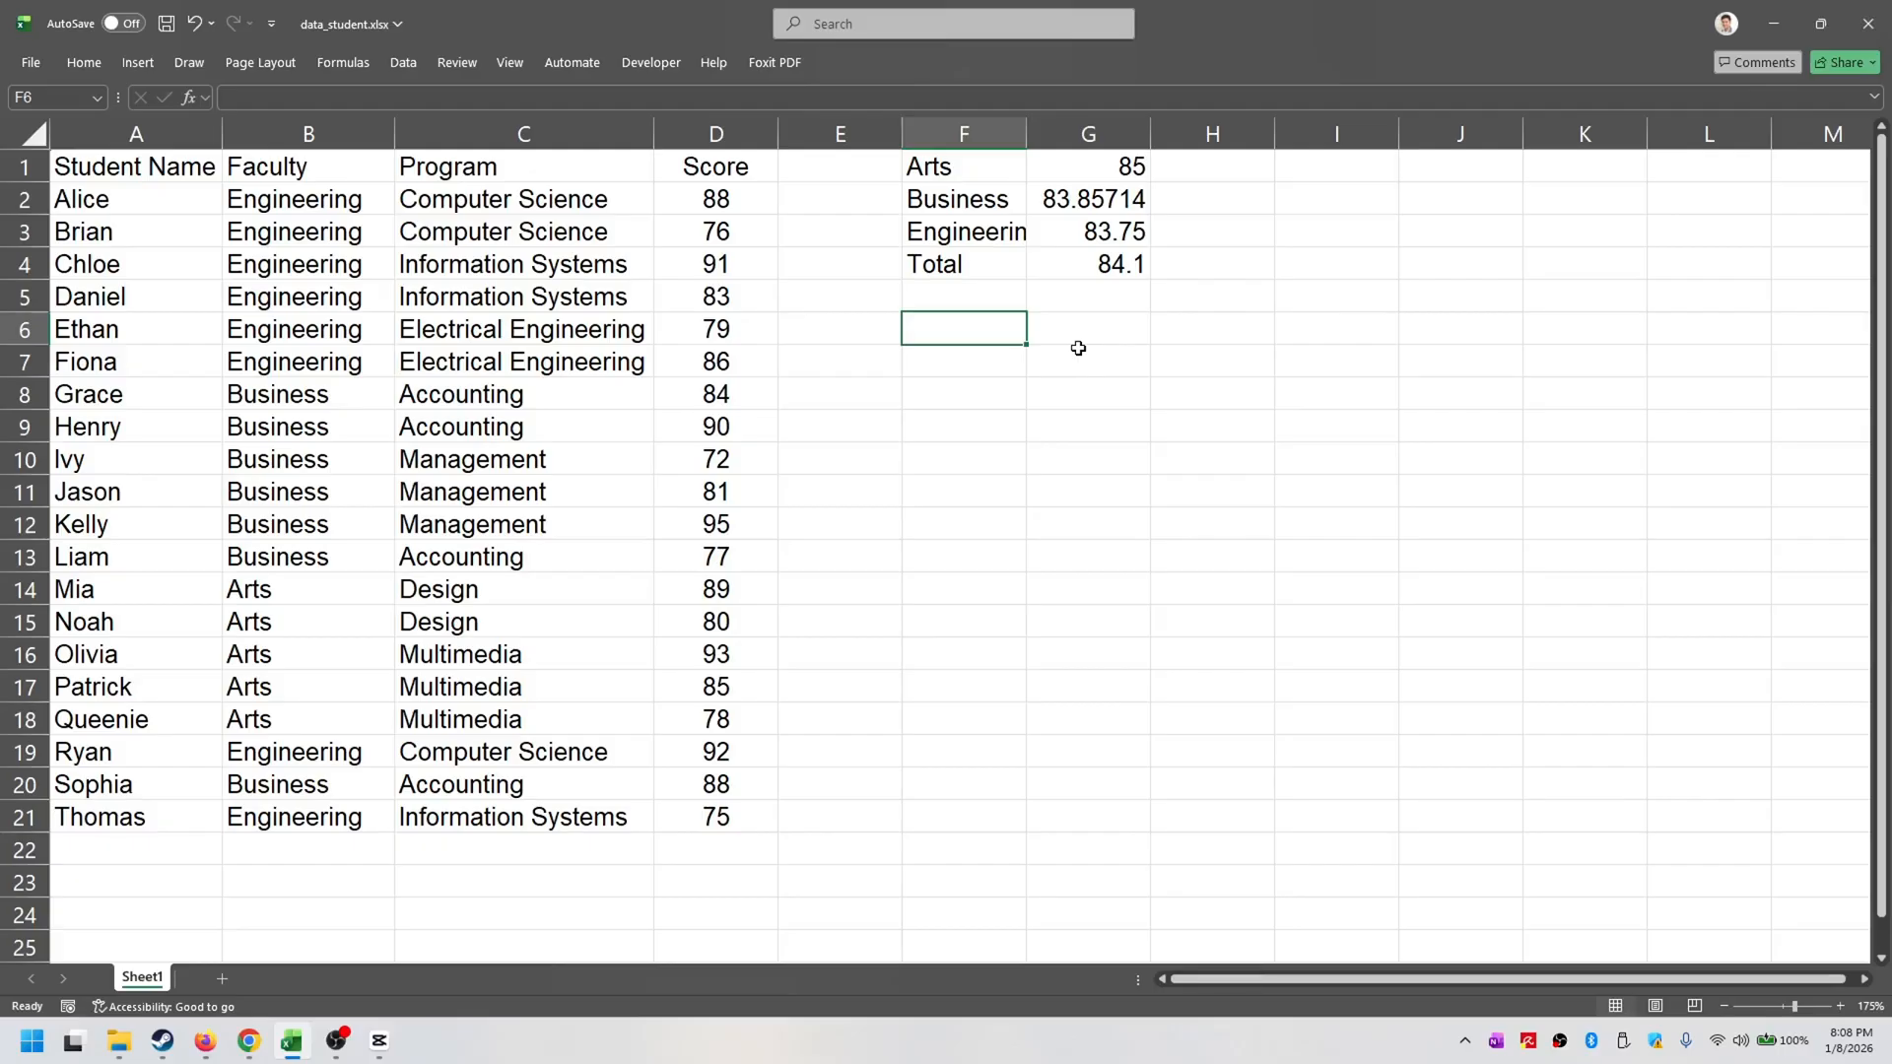
text(=groupby()
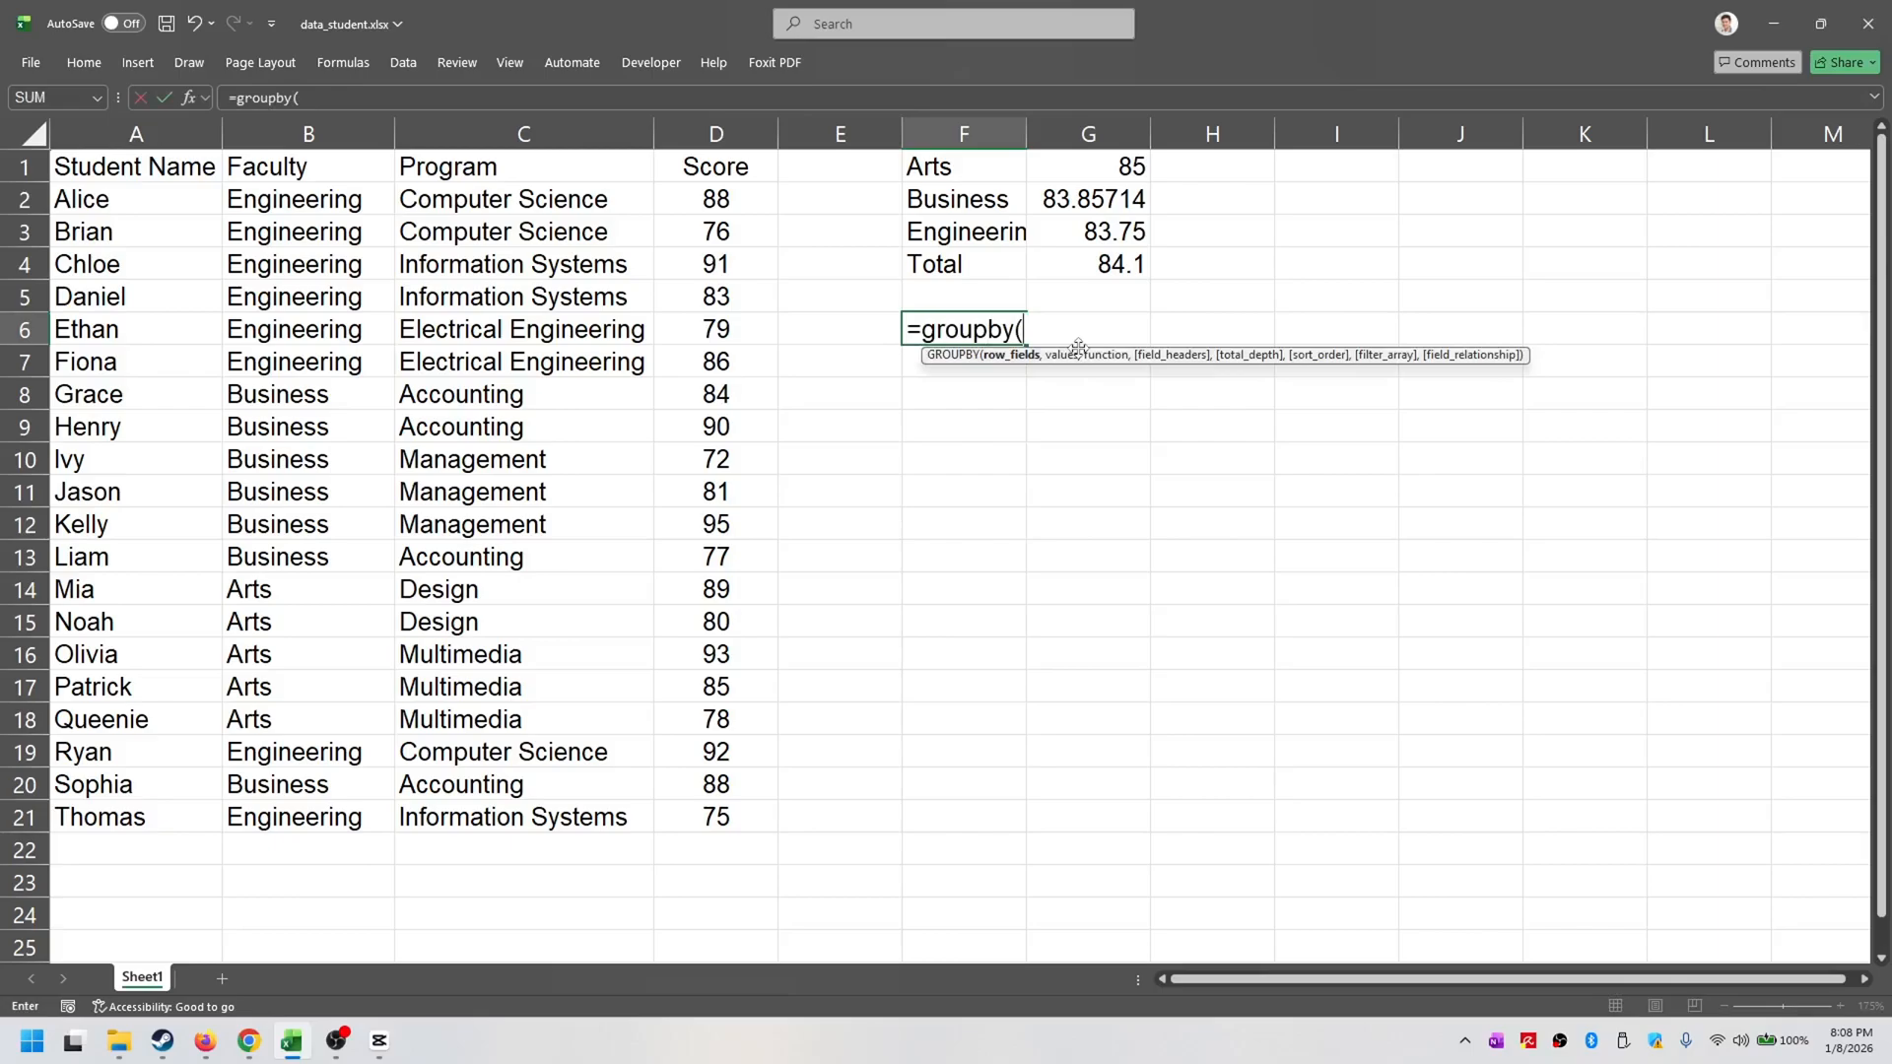
drag(326, 169, 562, 801)
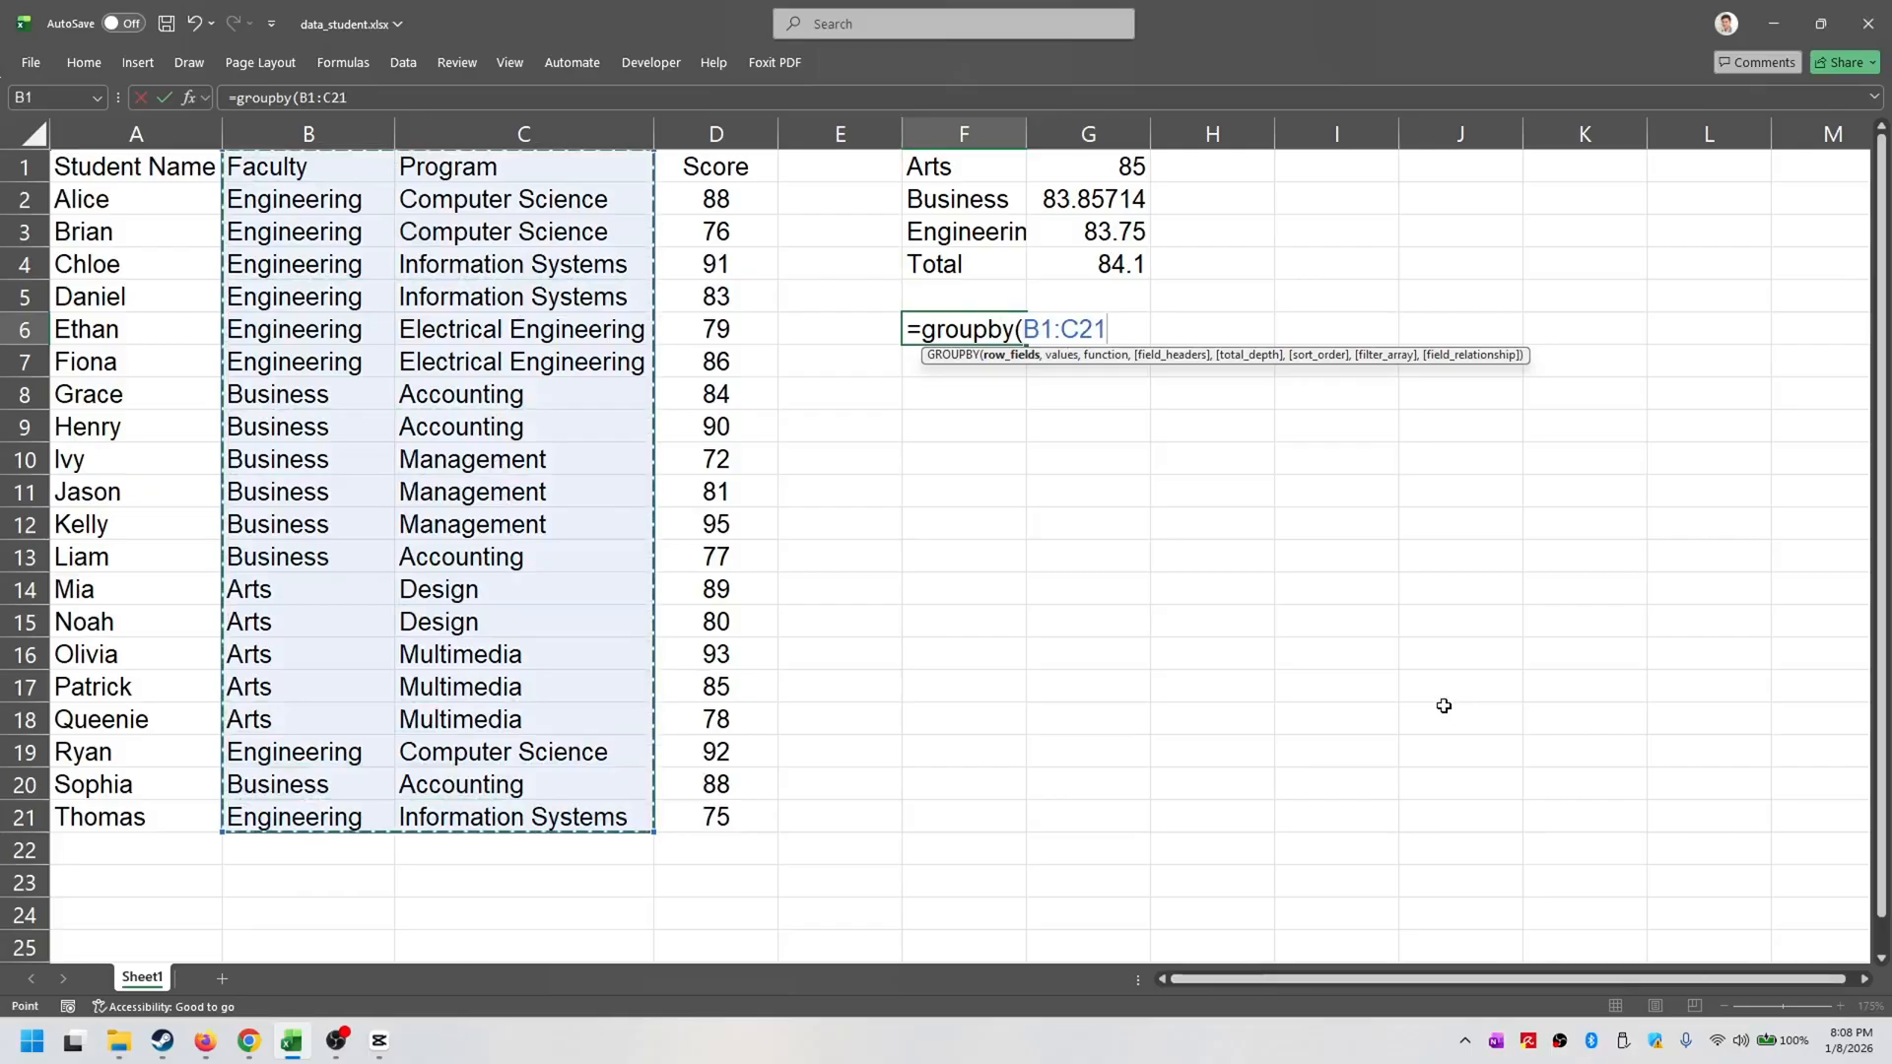
text(,)
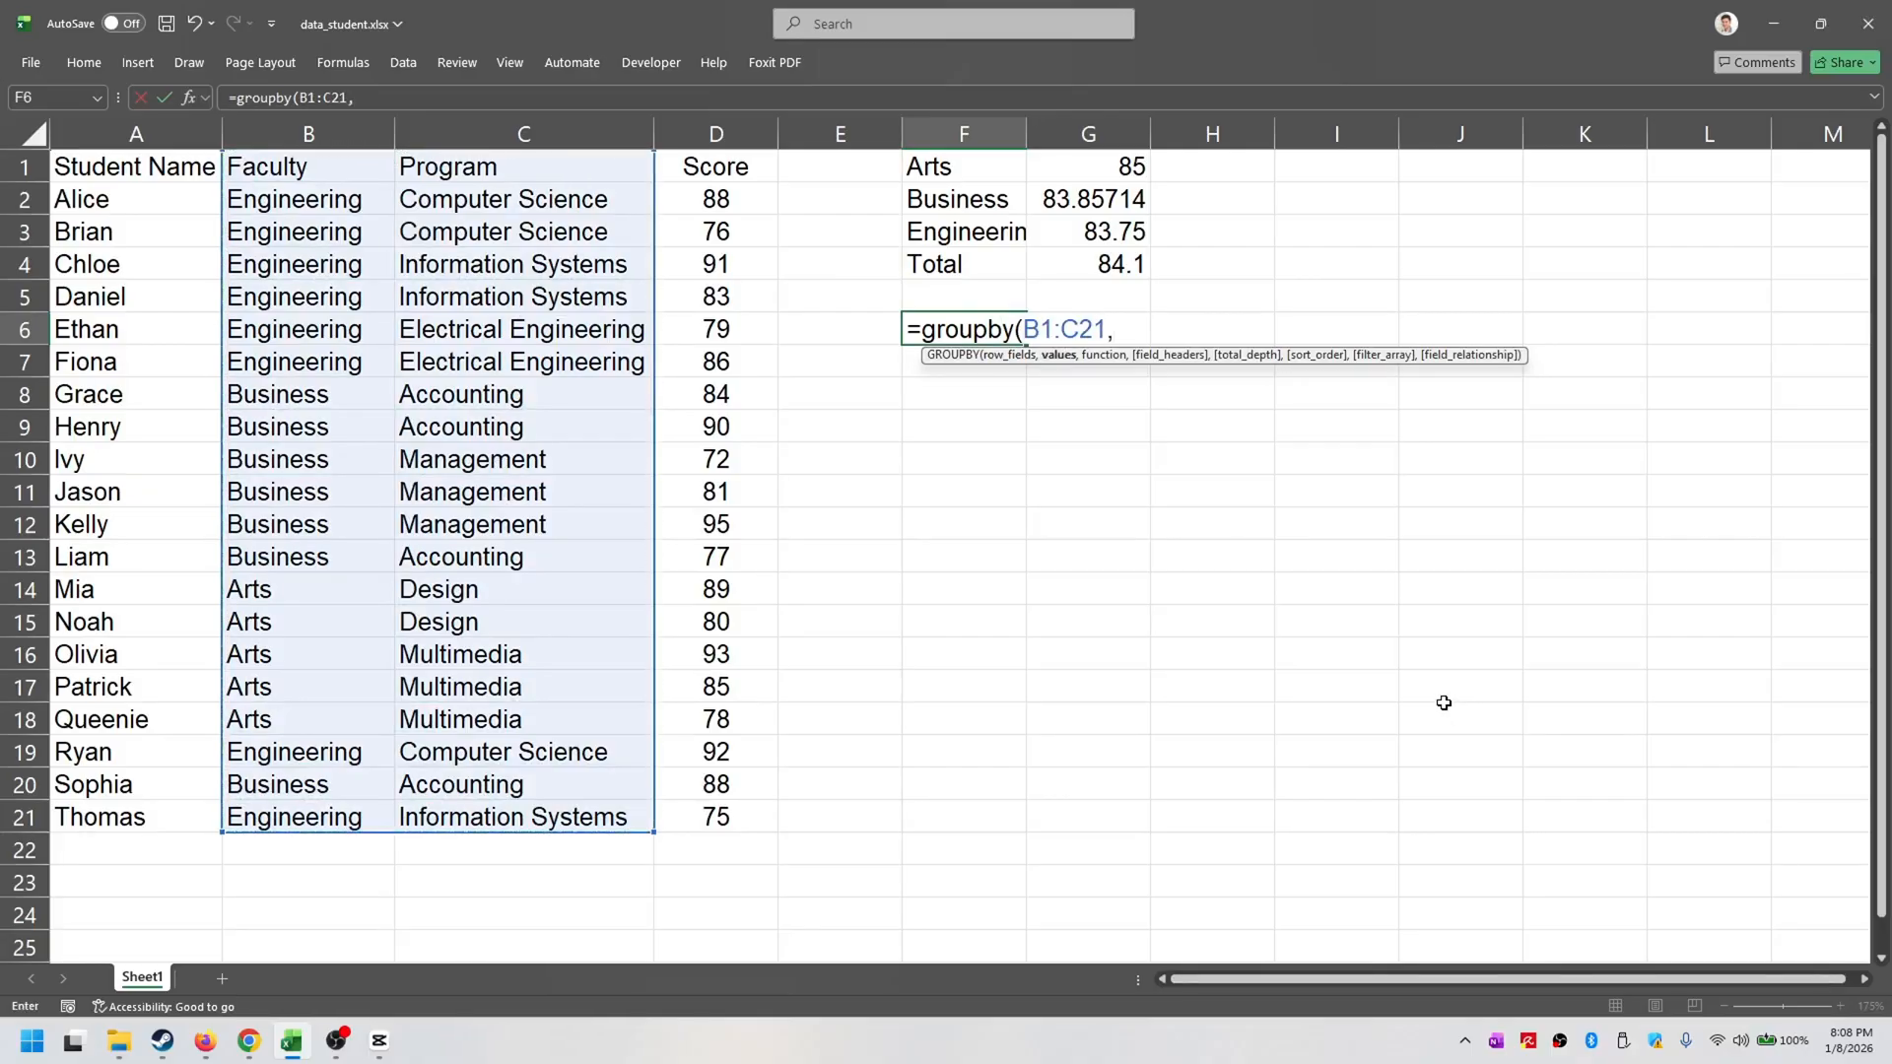
drag(744, 161, 677, 813)
text(,aver)
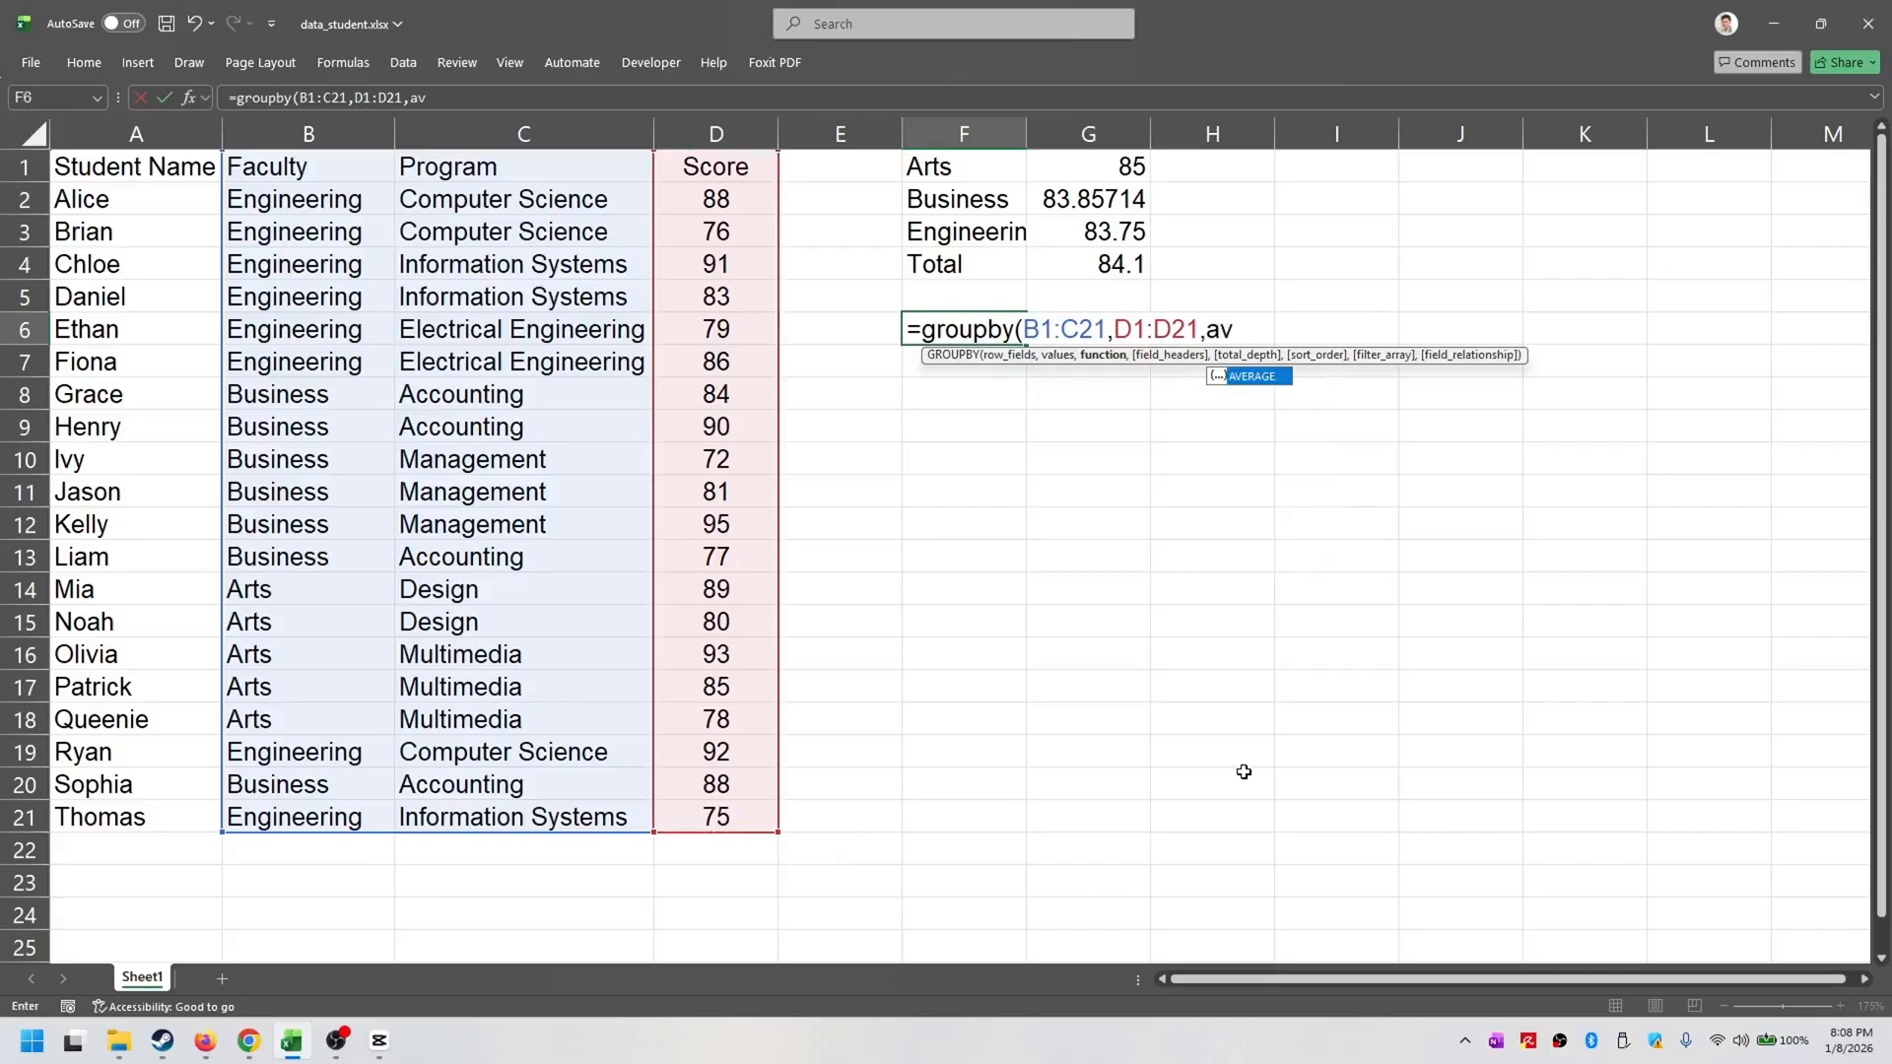
key(Tab)
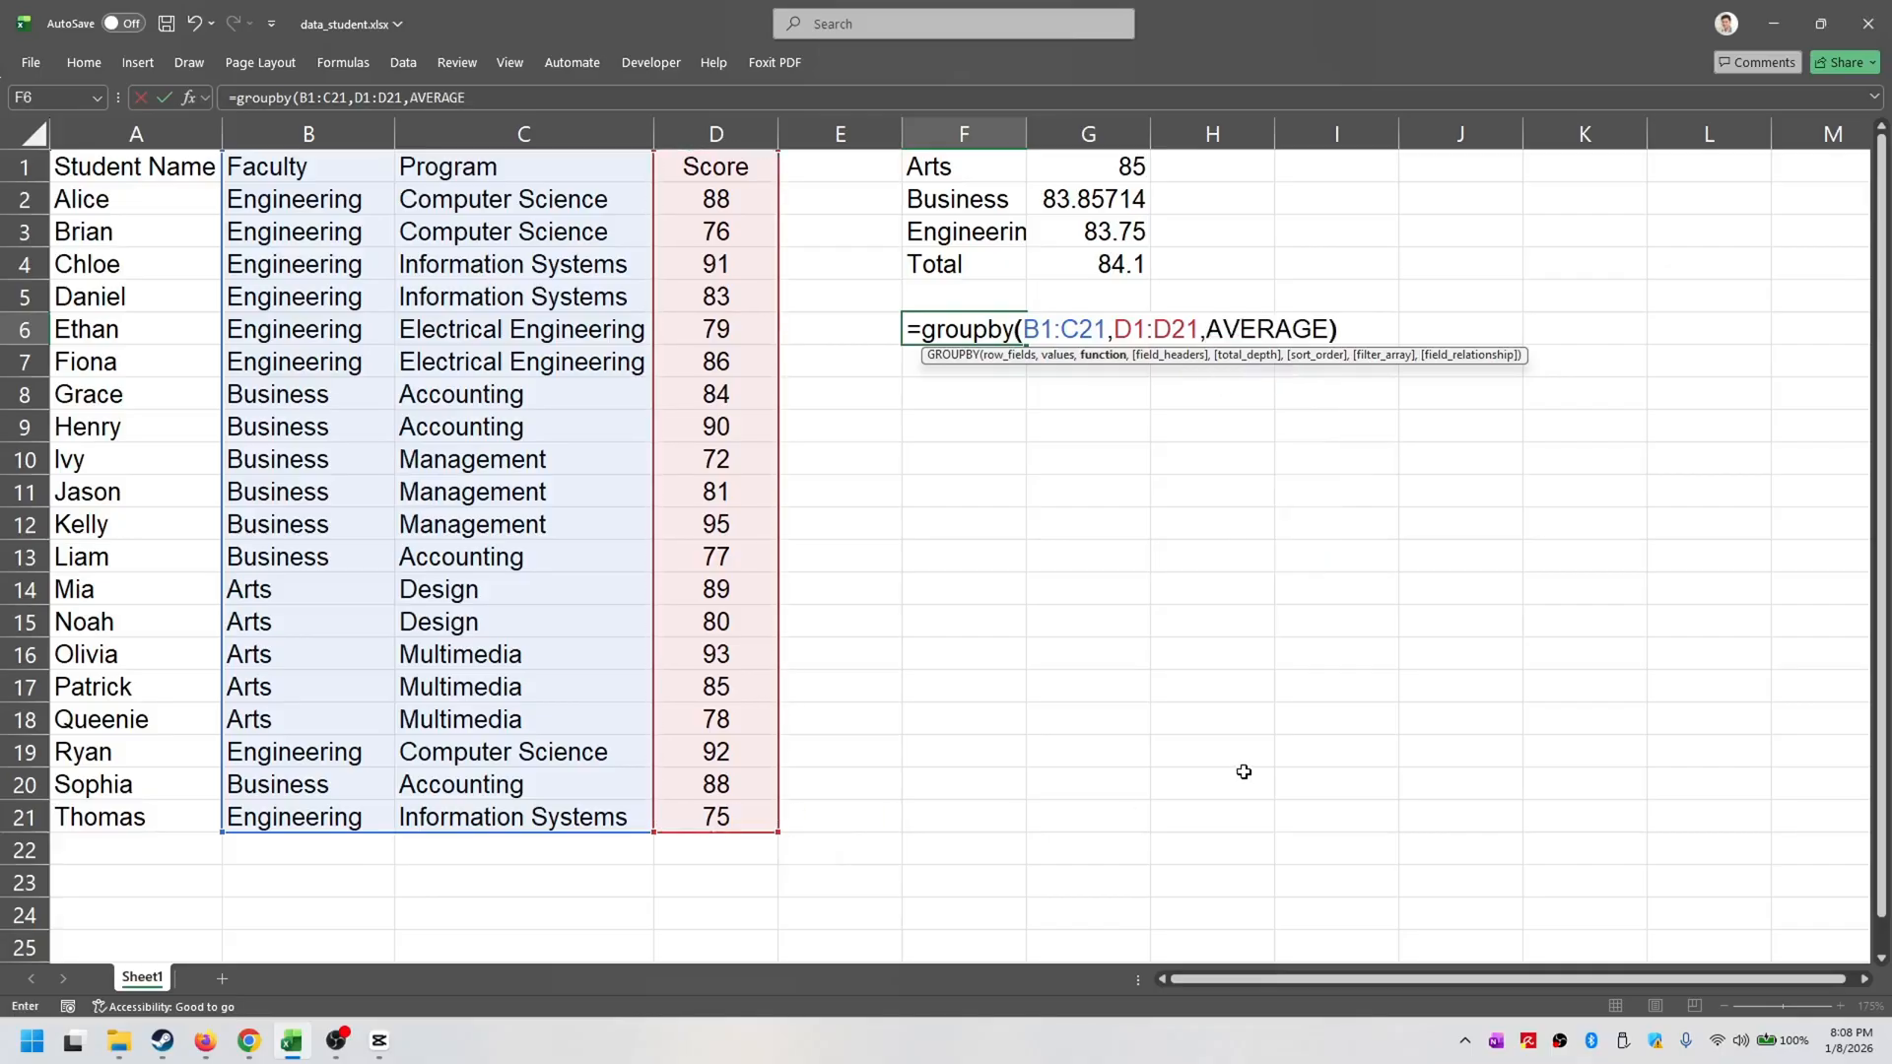
text())
key(Return)
click(1380, 597)
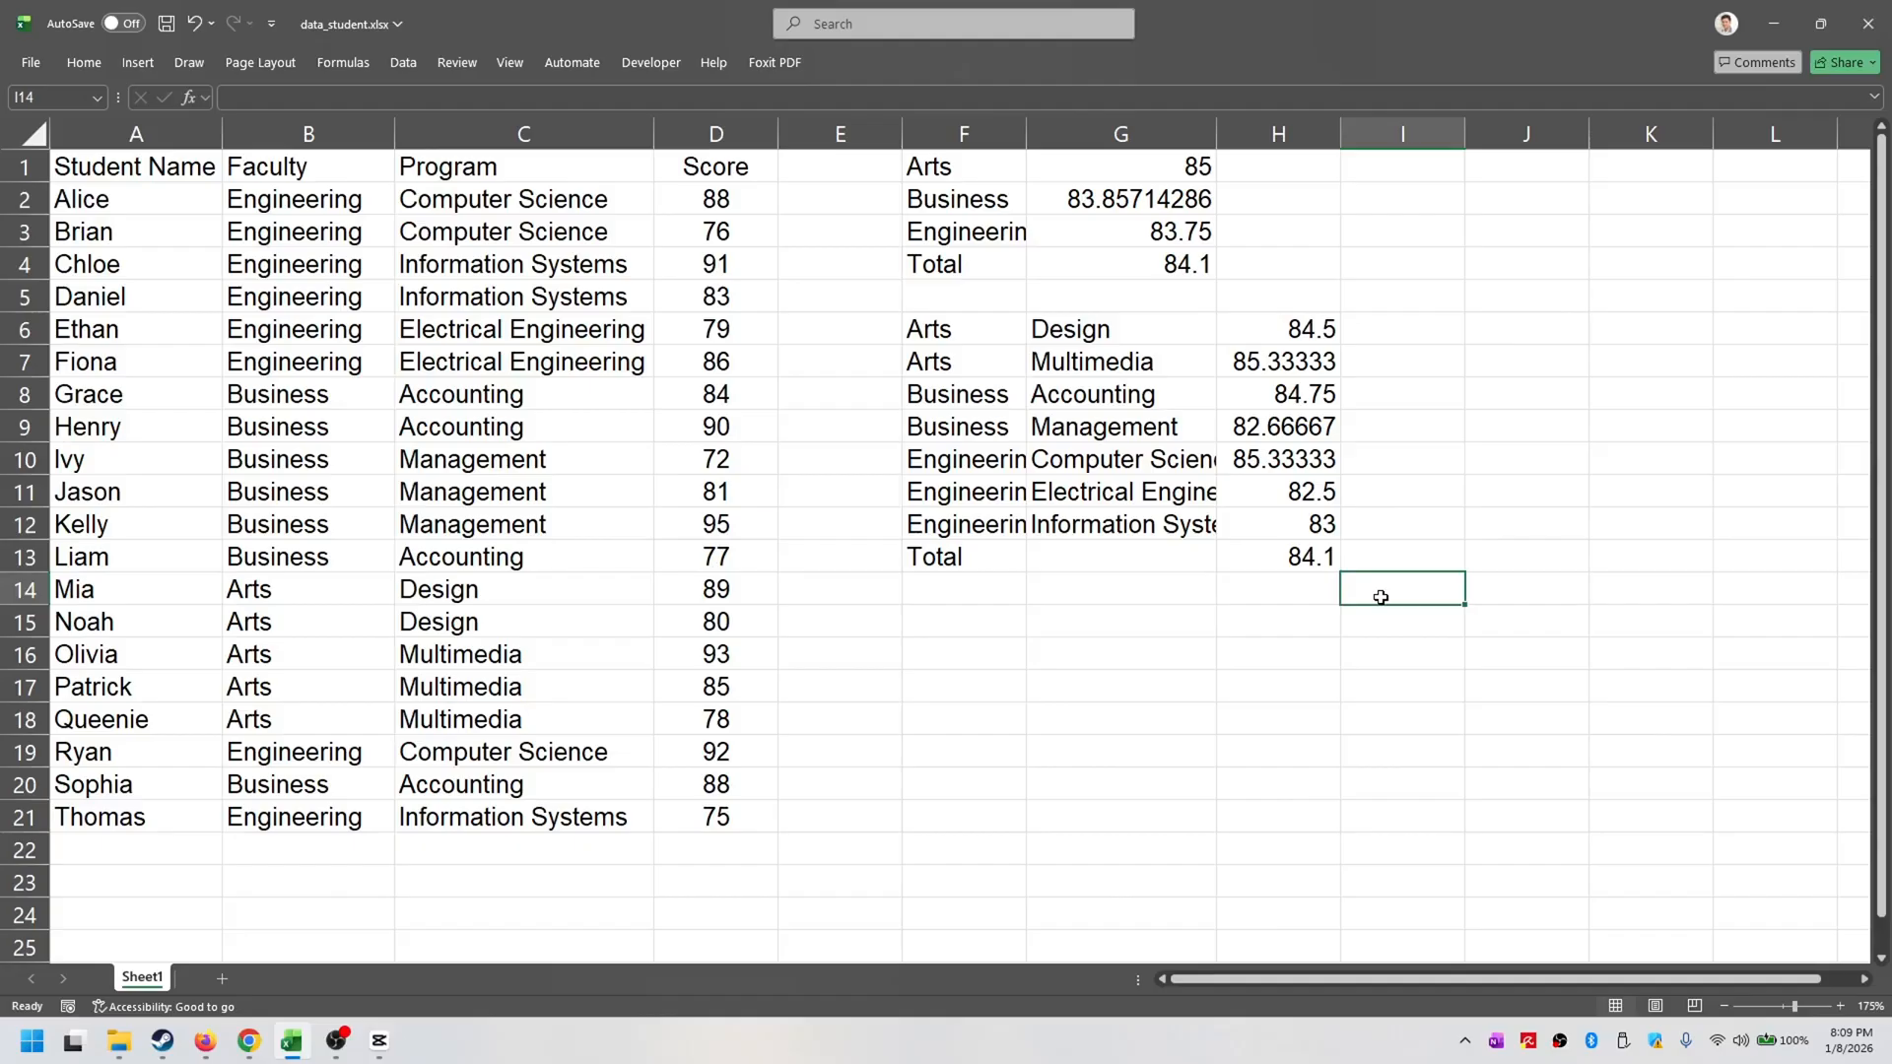
drag(553, 170, 597, 805)
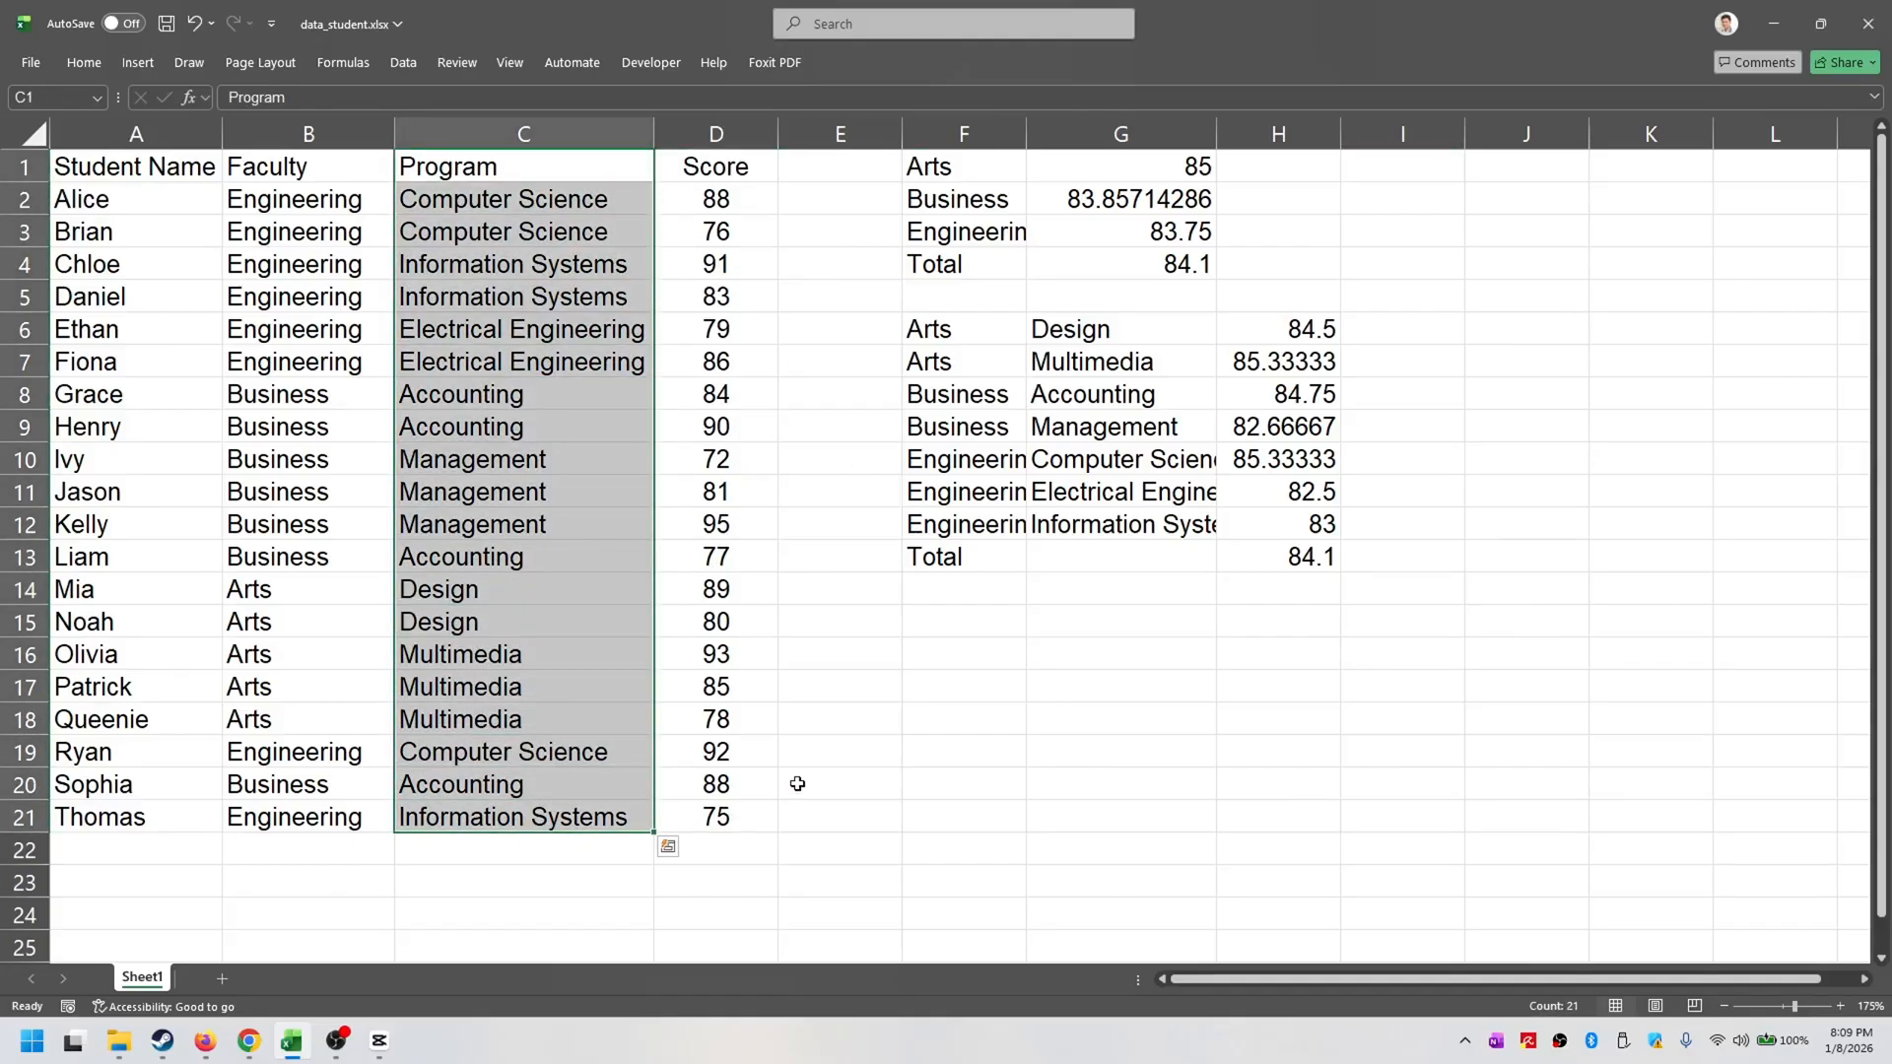
click(909, 785)
click(511, 207)
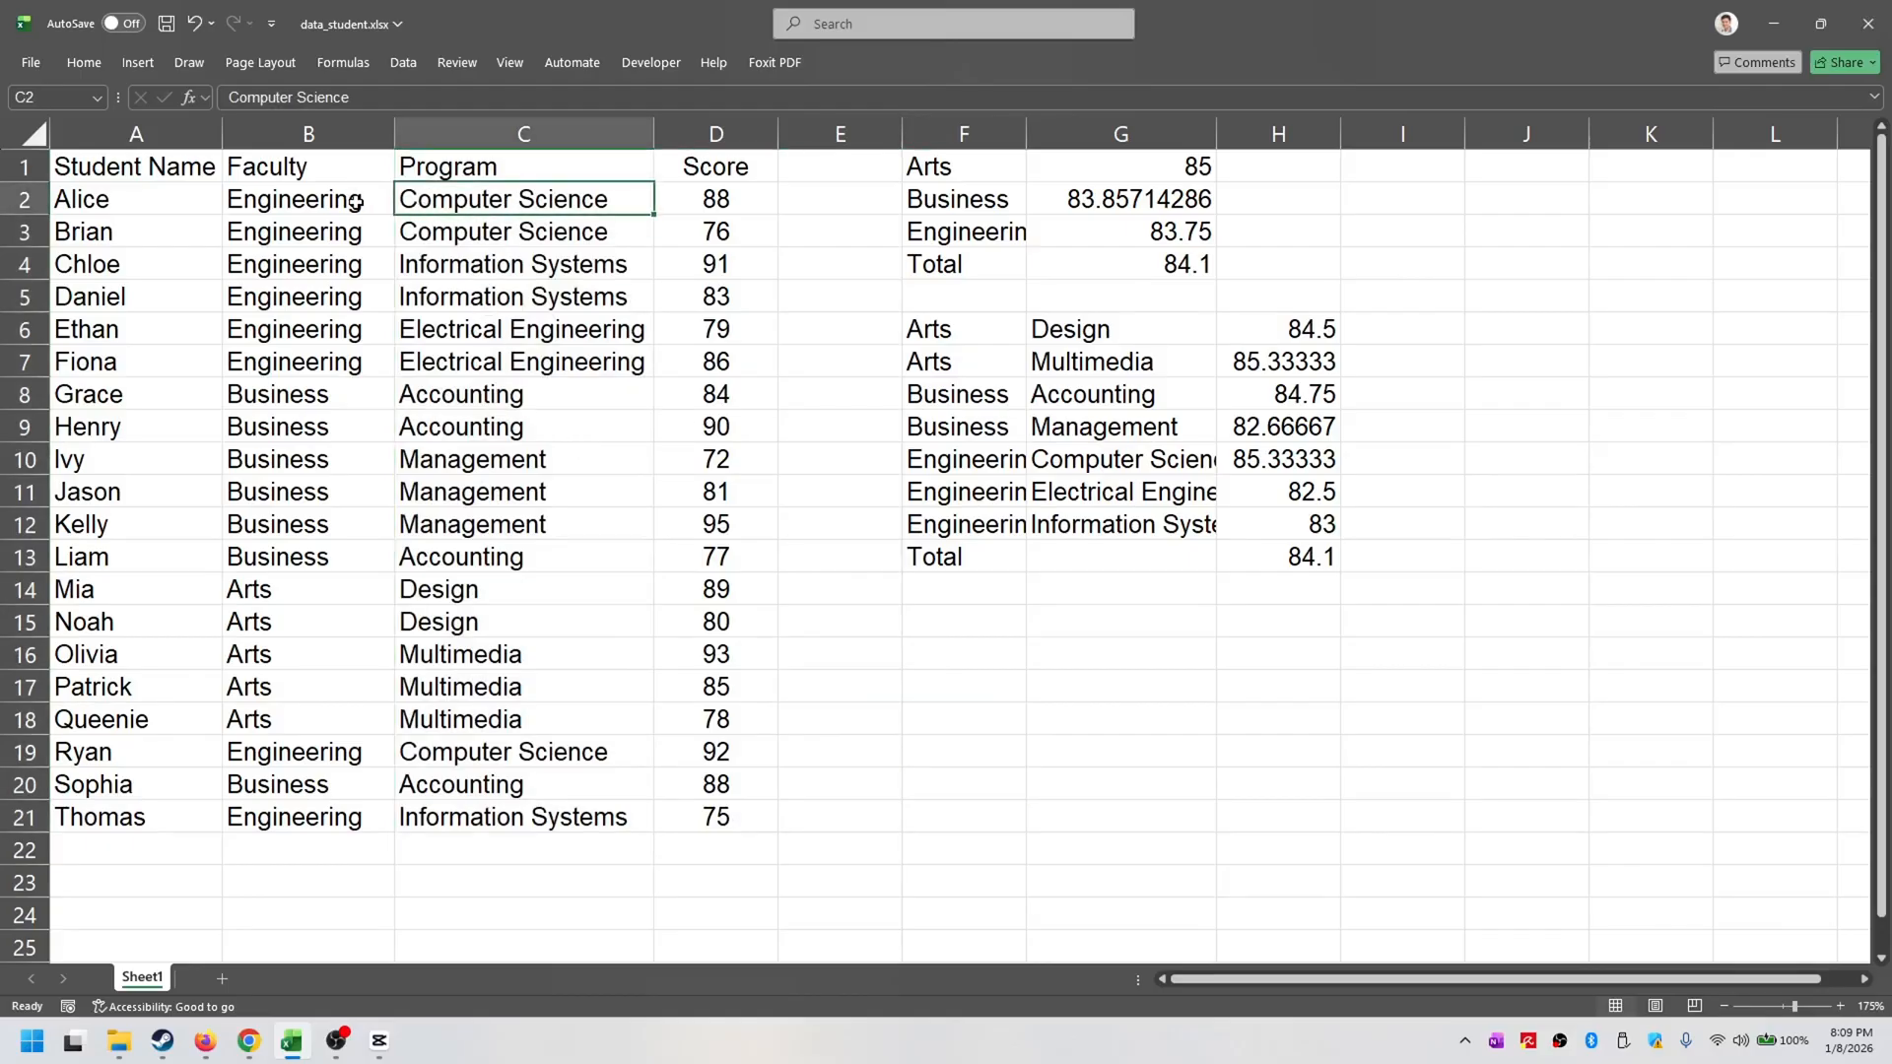
drag(350, 199, 552, 687)
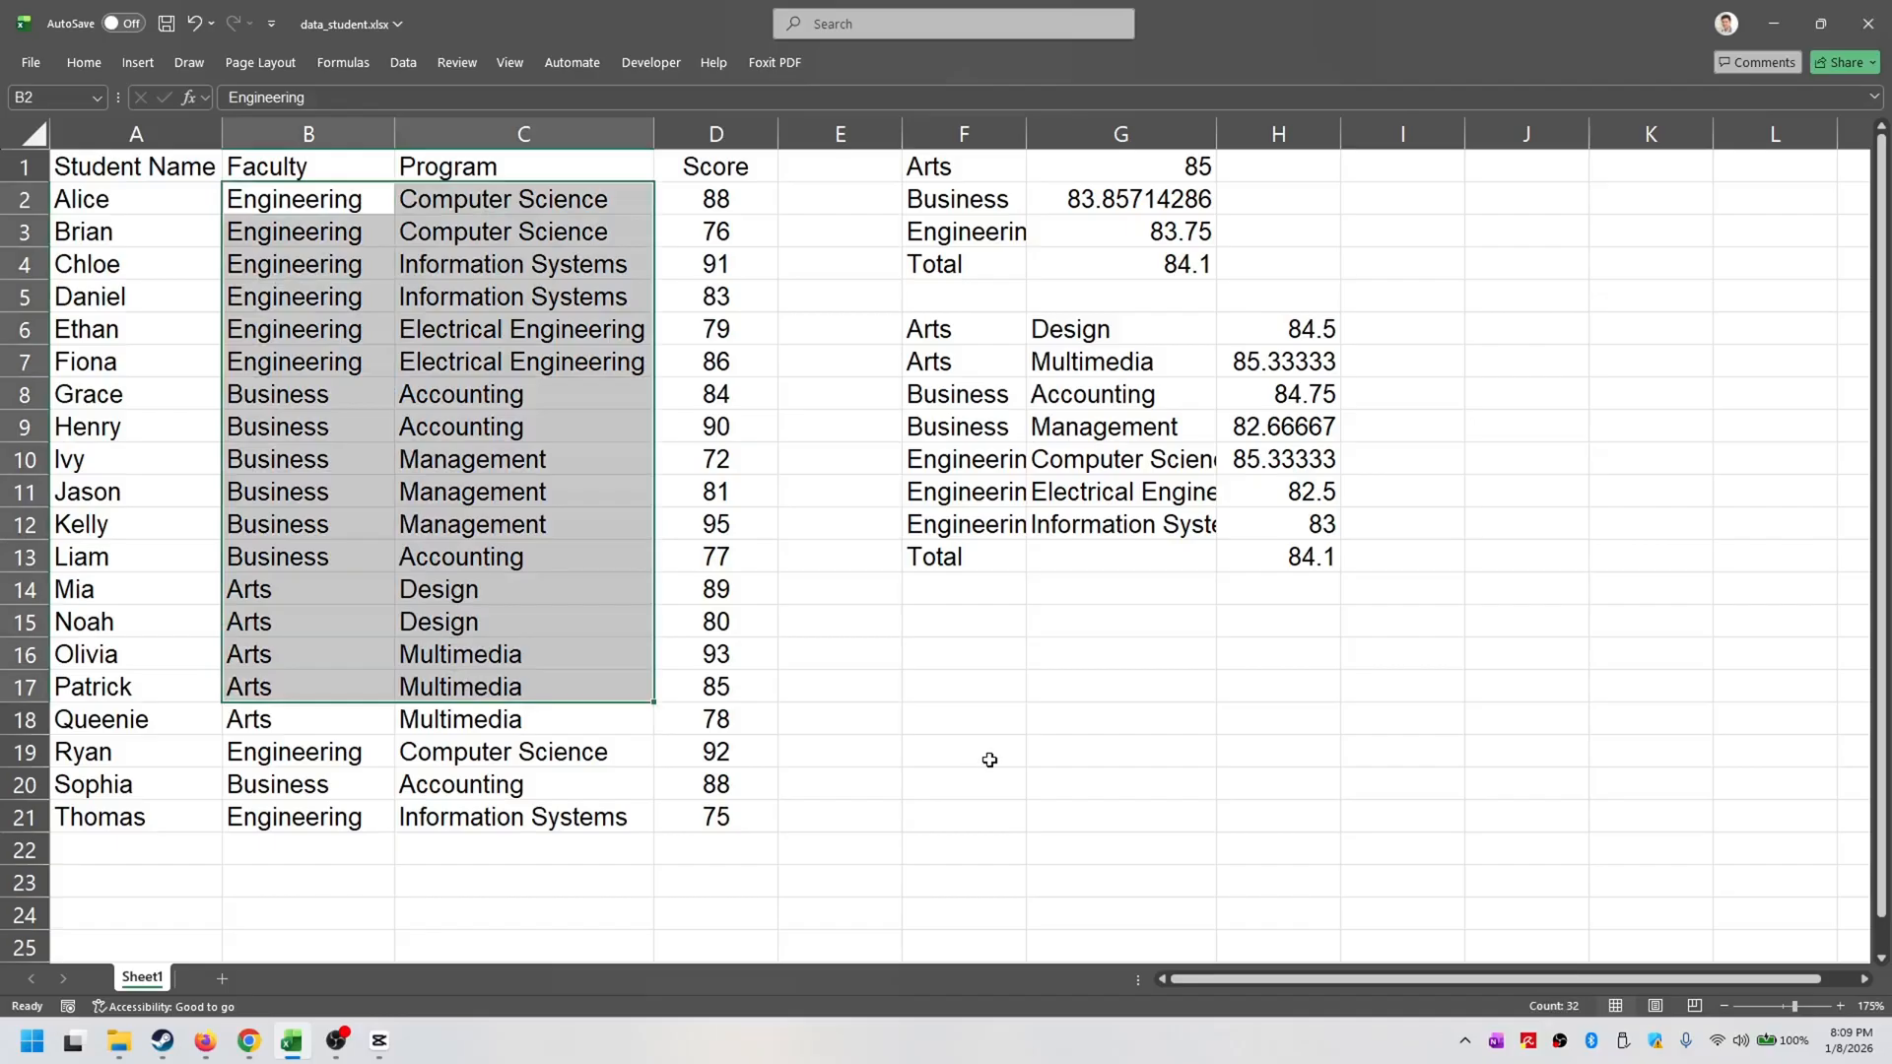
- Clear both GROUPBY summaries by deleting the contents of F1:I15
click(979, 760)
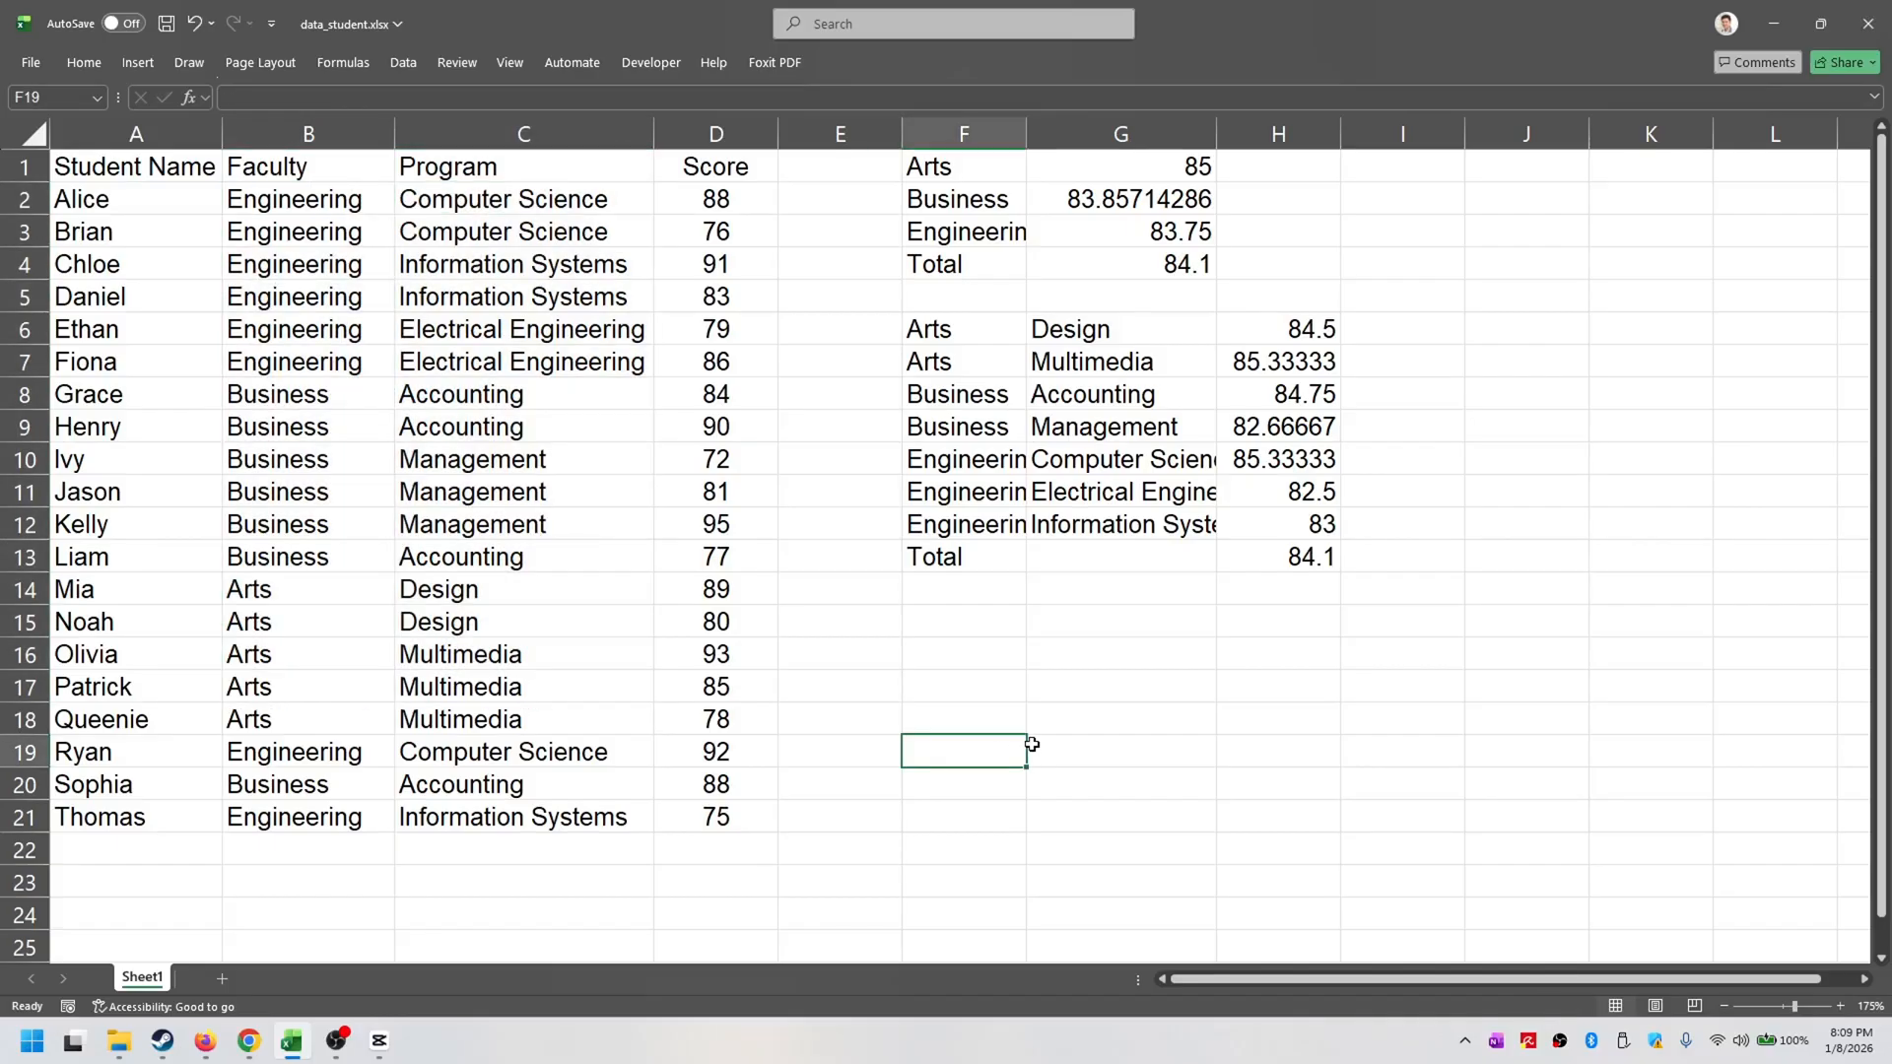
drag(960, 170, 1365, 613)
key(Delete)
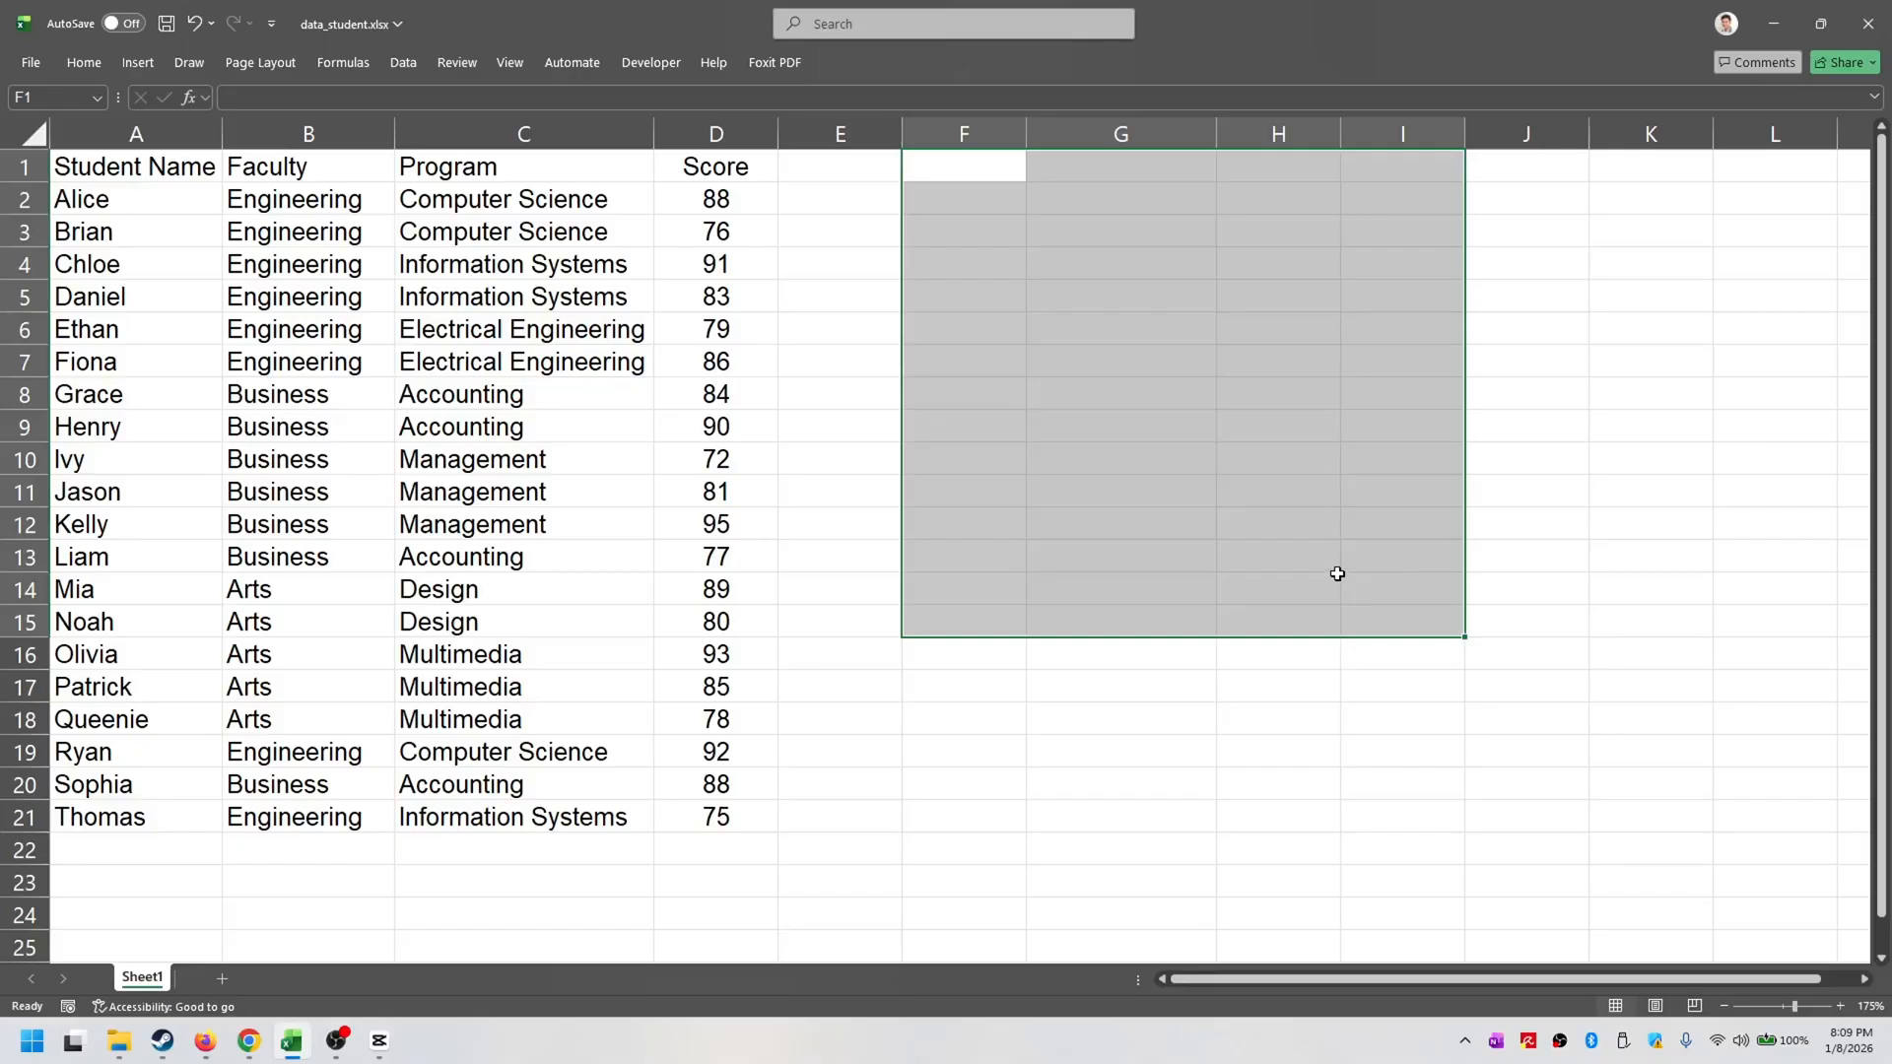
- Insert an empty column between Faculty and Program and narrow it
click(494, 306)
click(321, 157)
click(465, 175)
click(569, 135)
right_click(569, 135)
click(630, 340)
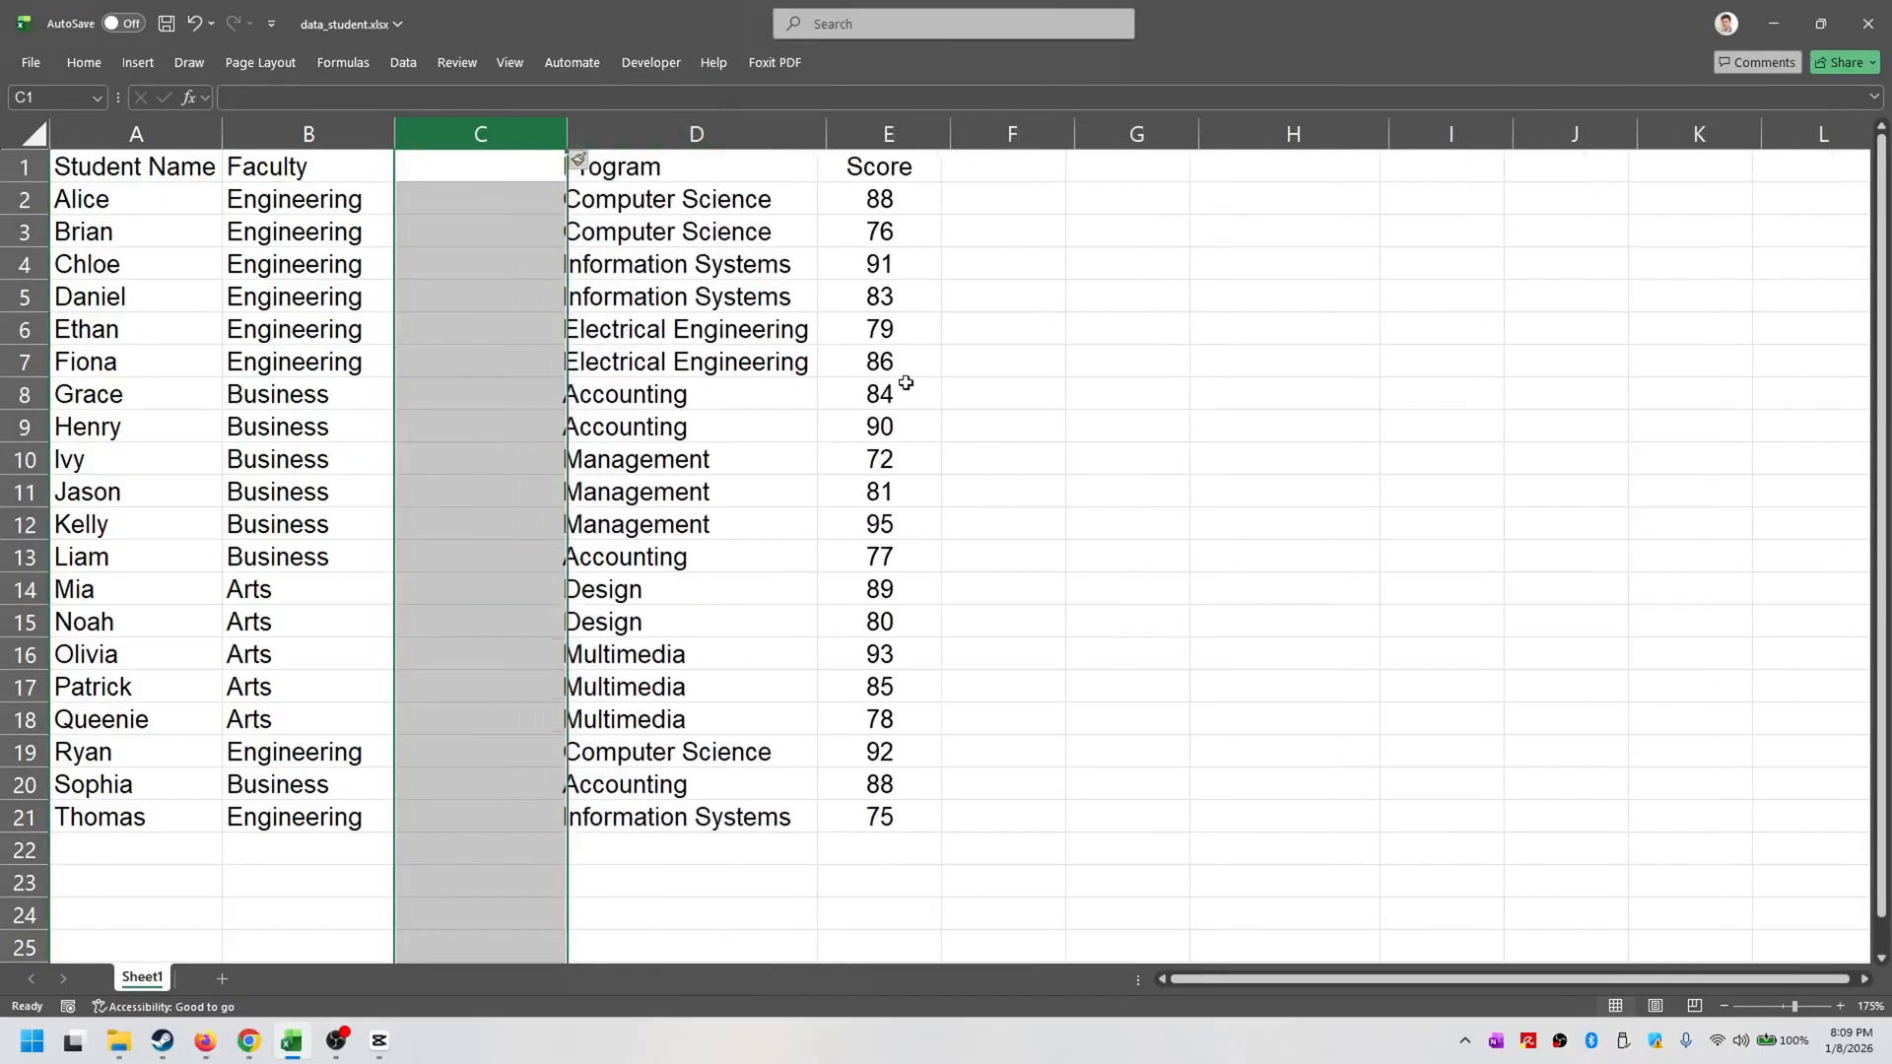
click(884, 393)
drag(570, 135, 522, 134)
- Title the new column Other in C1, and enter A in C2 and B in C3
click(463, 169)
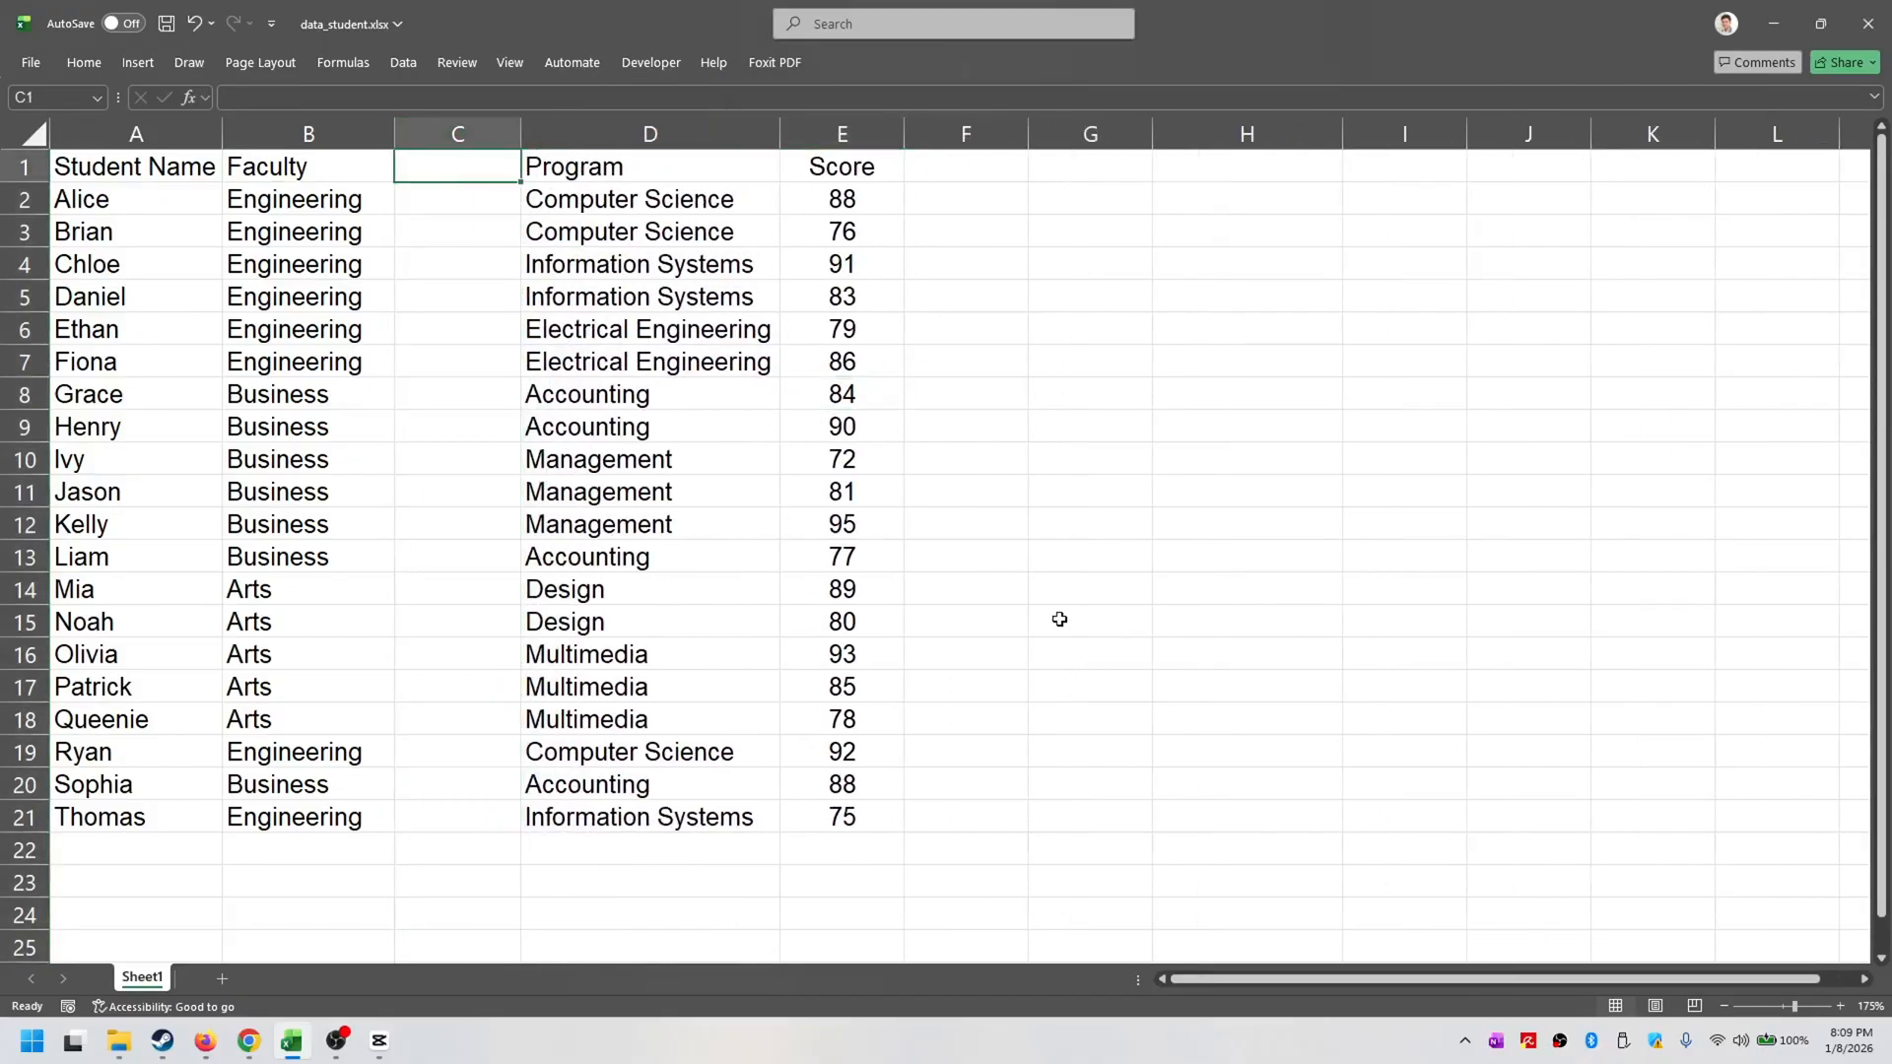
text(Other)
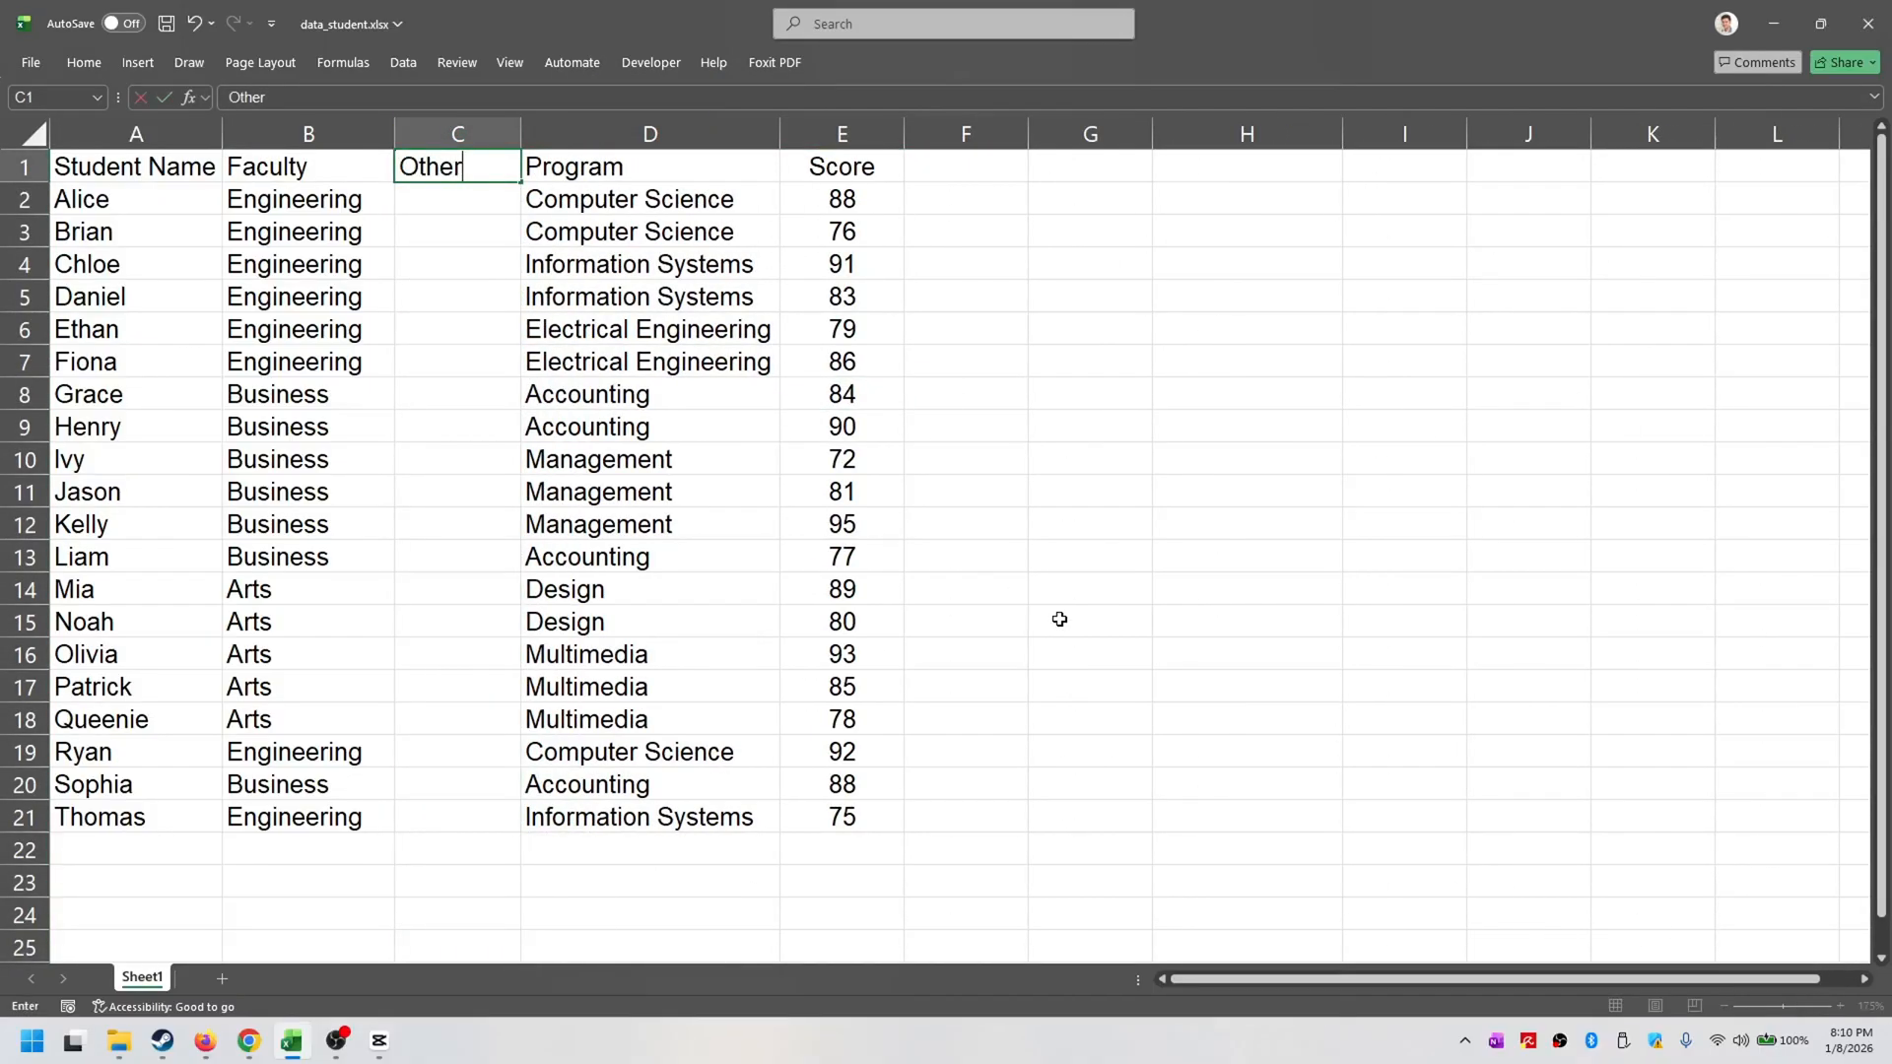
key(Return)
text(A)
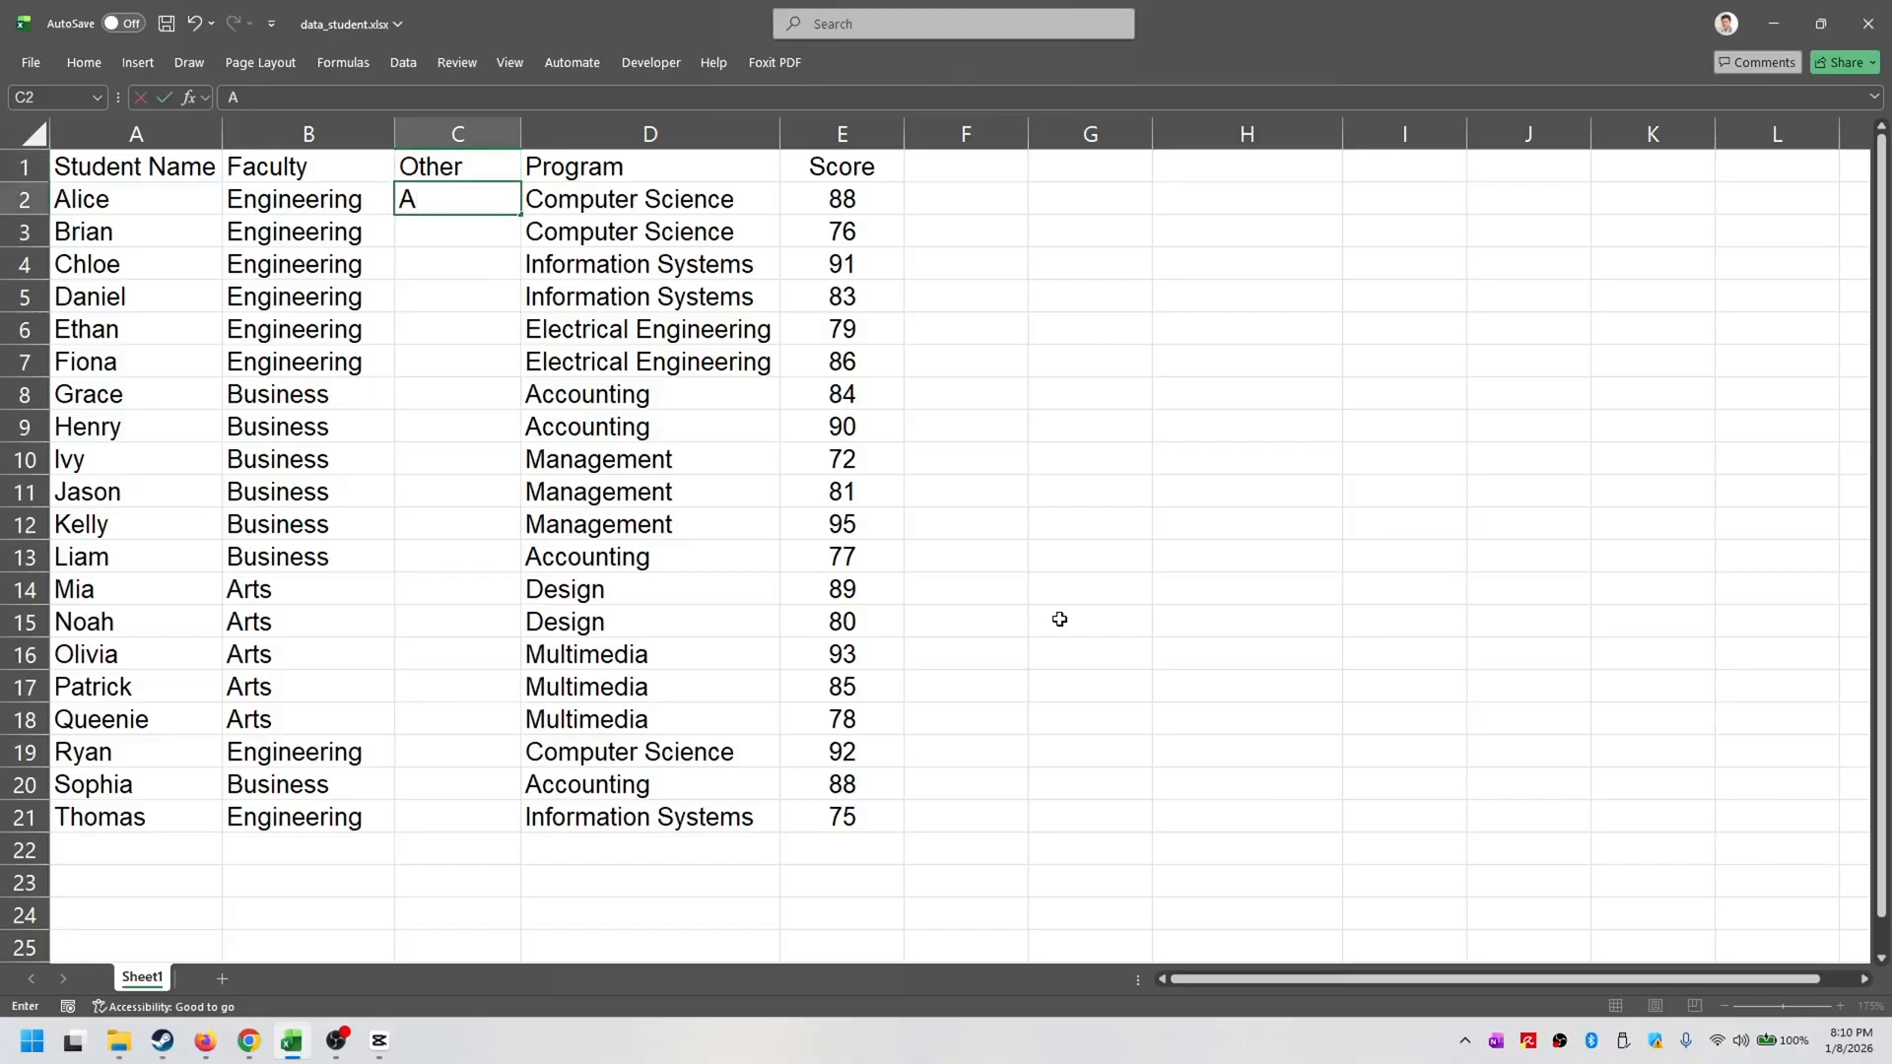
key(Return)
text(B)
key(Return)
- Fill the alternating A and B pattern of the Other column down to C21
drag(487, 201, 519, 830)
click(551, 199)
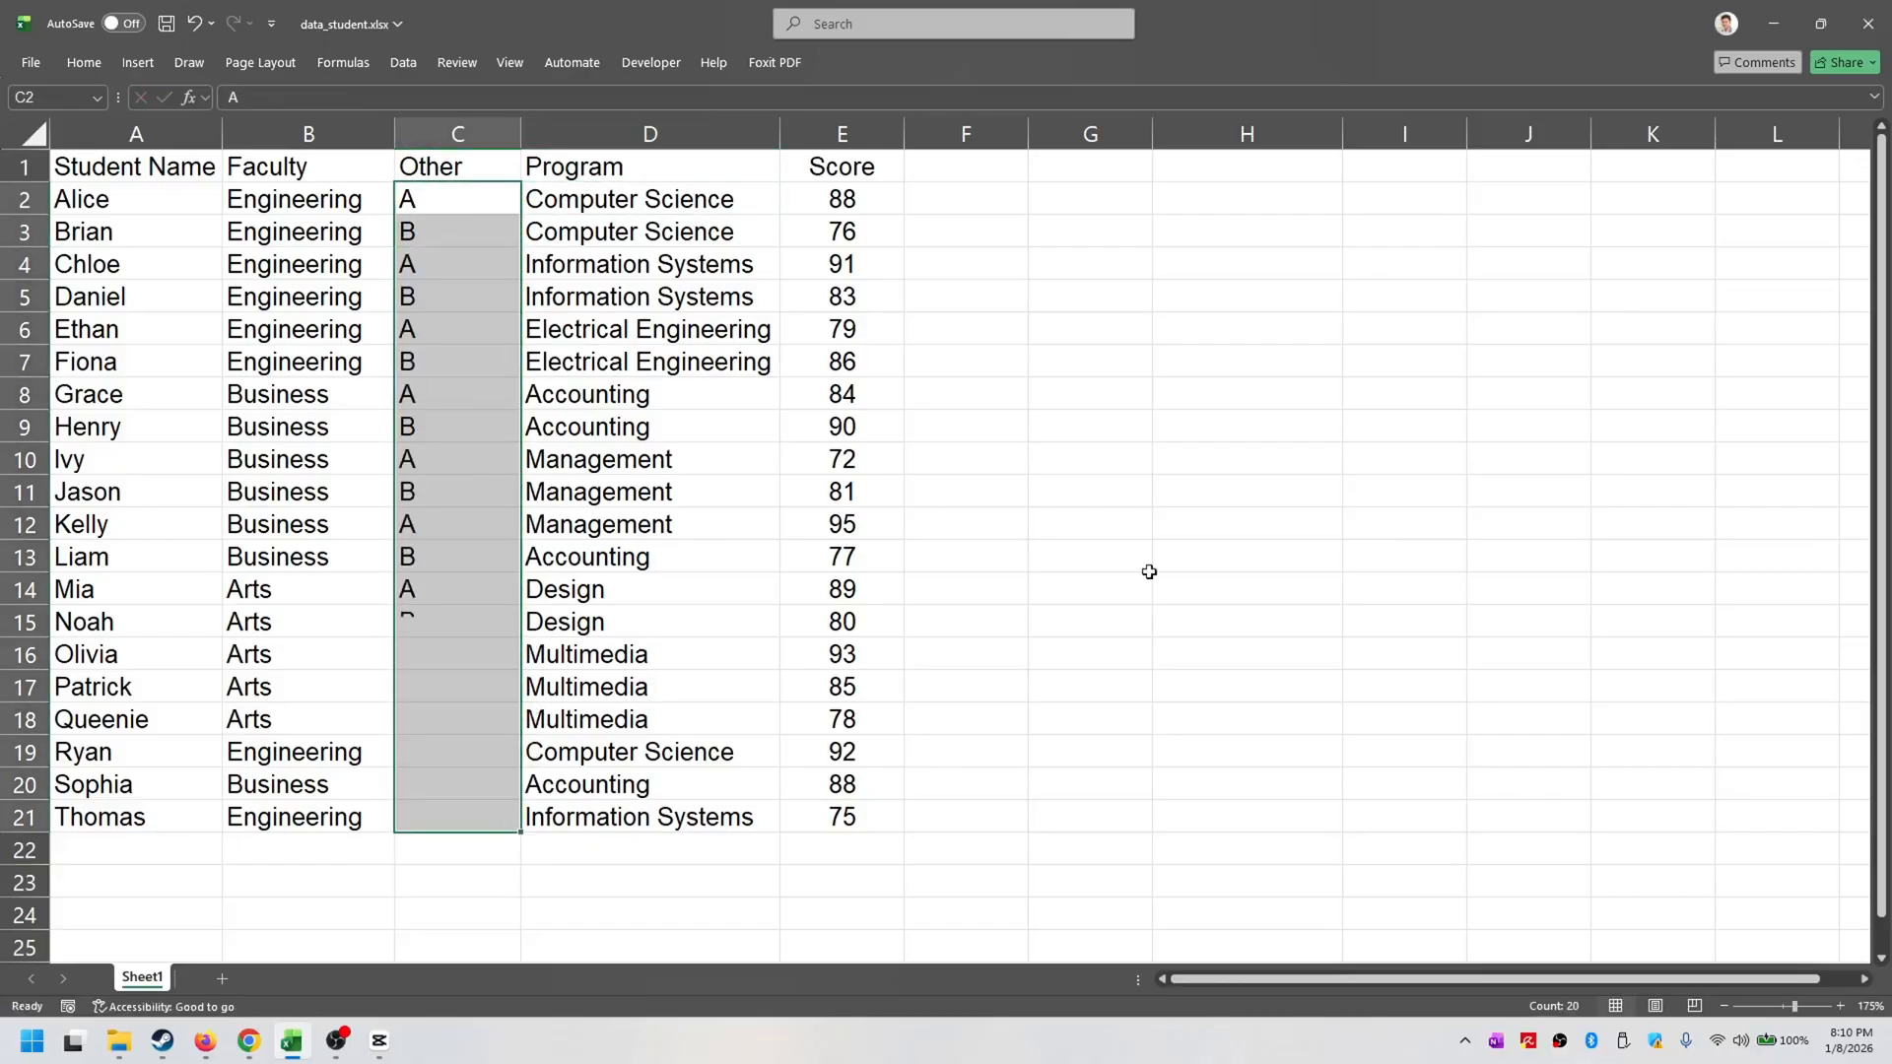
click(1273, 421)
- Start a GROUPBY formula in cell G2
click(325, 159)
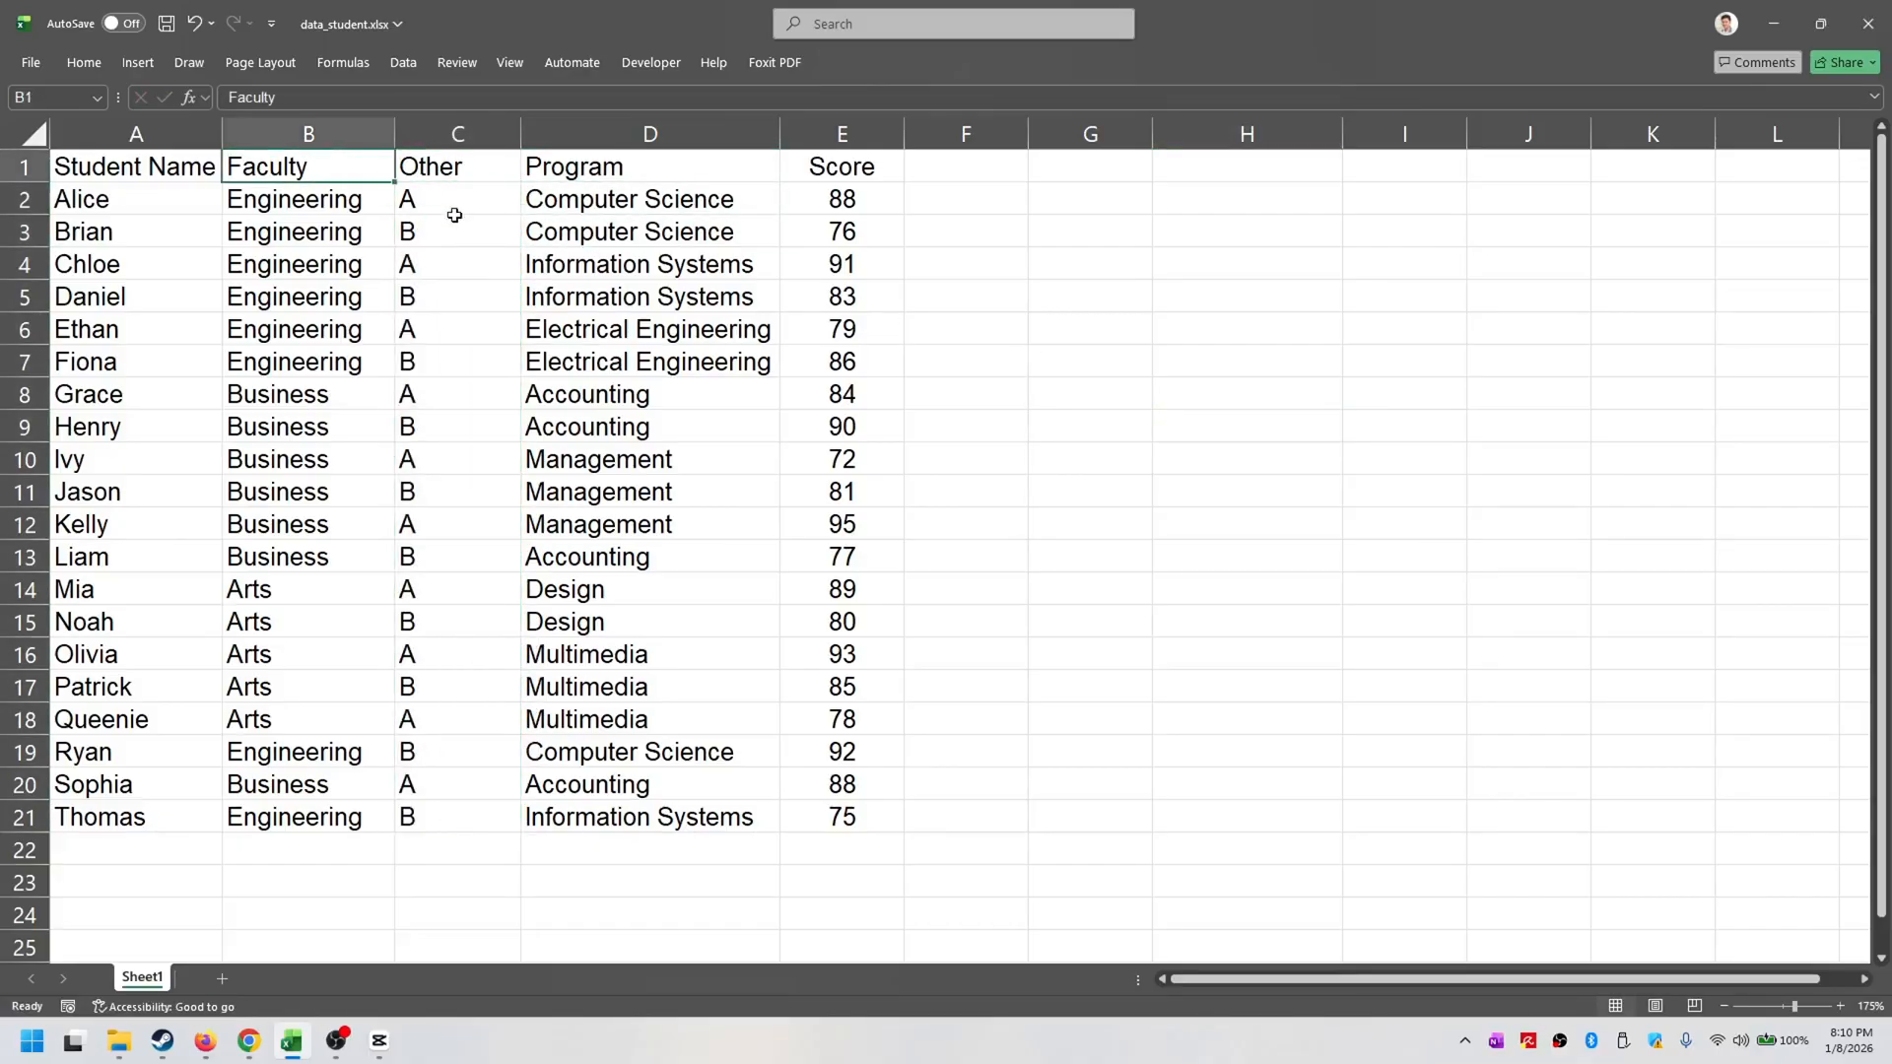
click(674, 293)
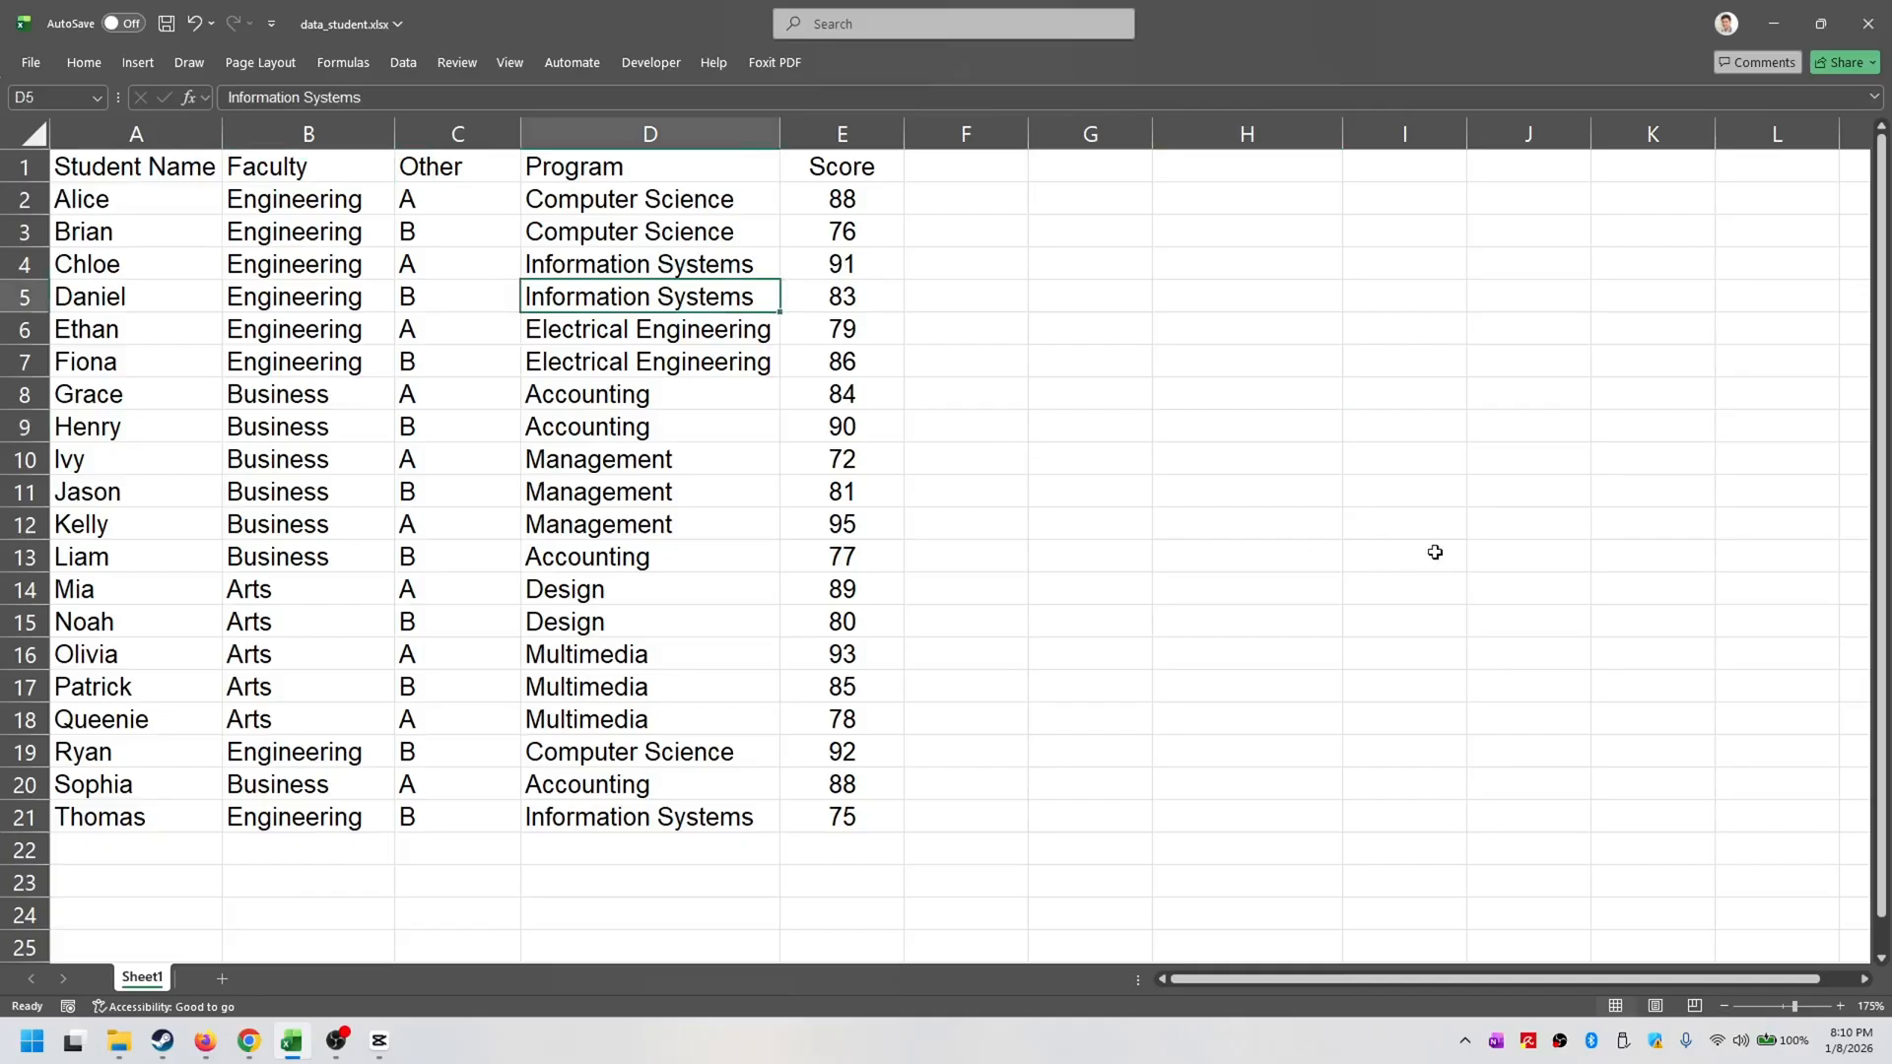
click(1046, 191)
text(=groupby()
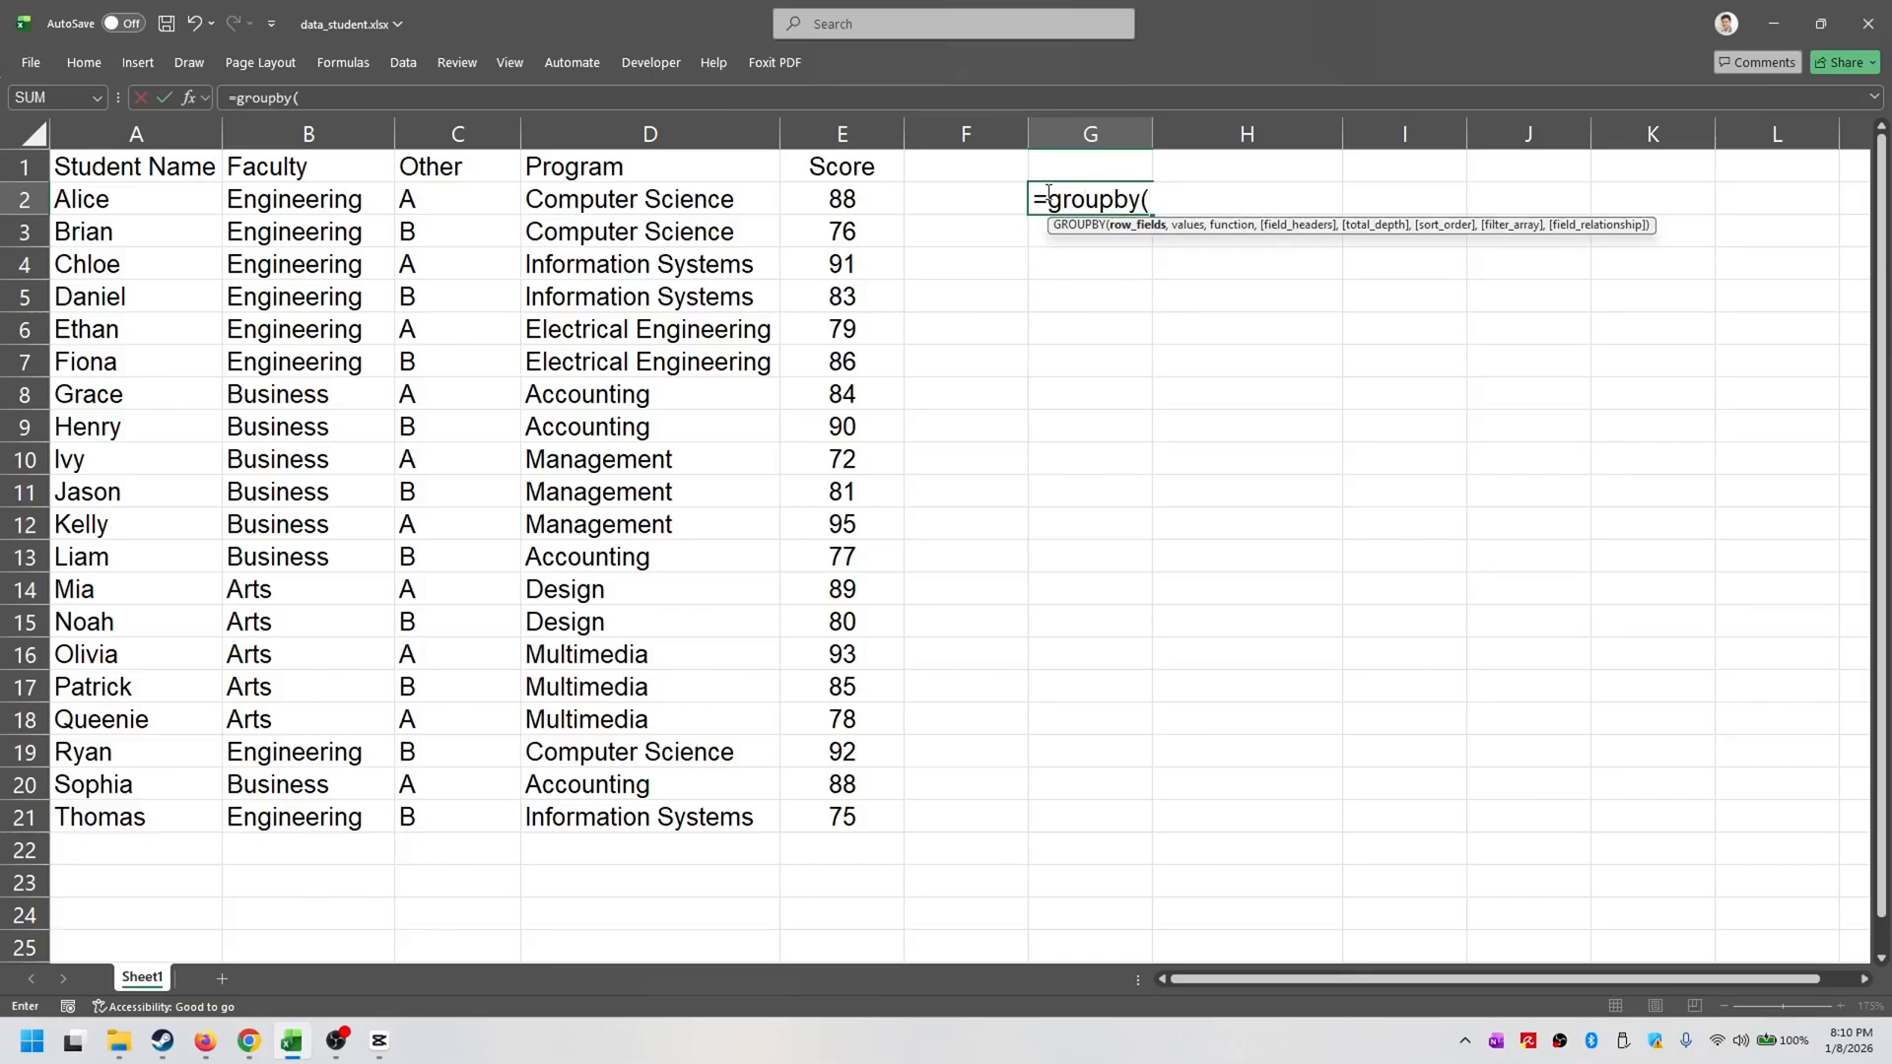
drag(327, 169, 647, 815)
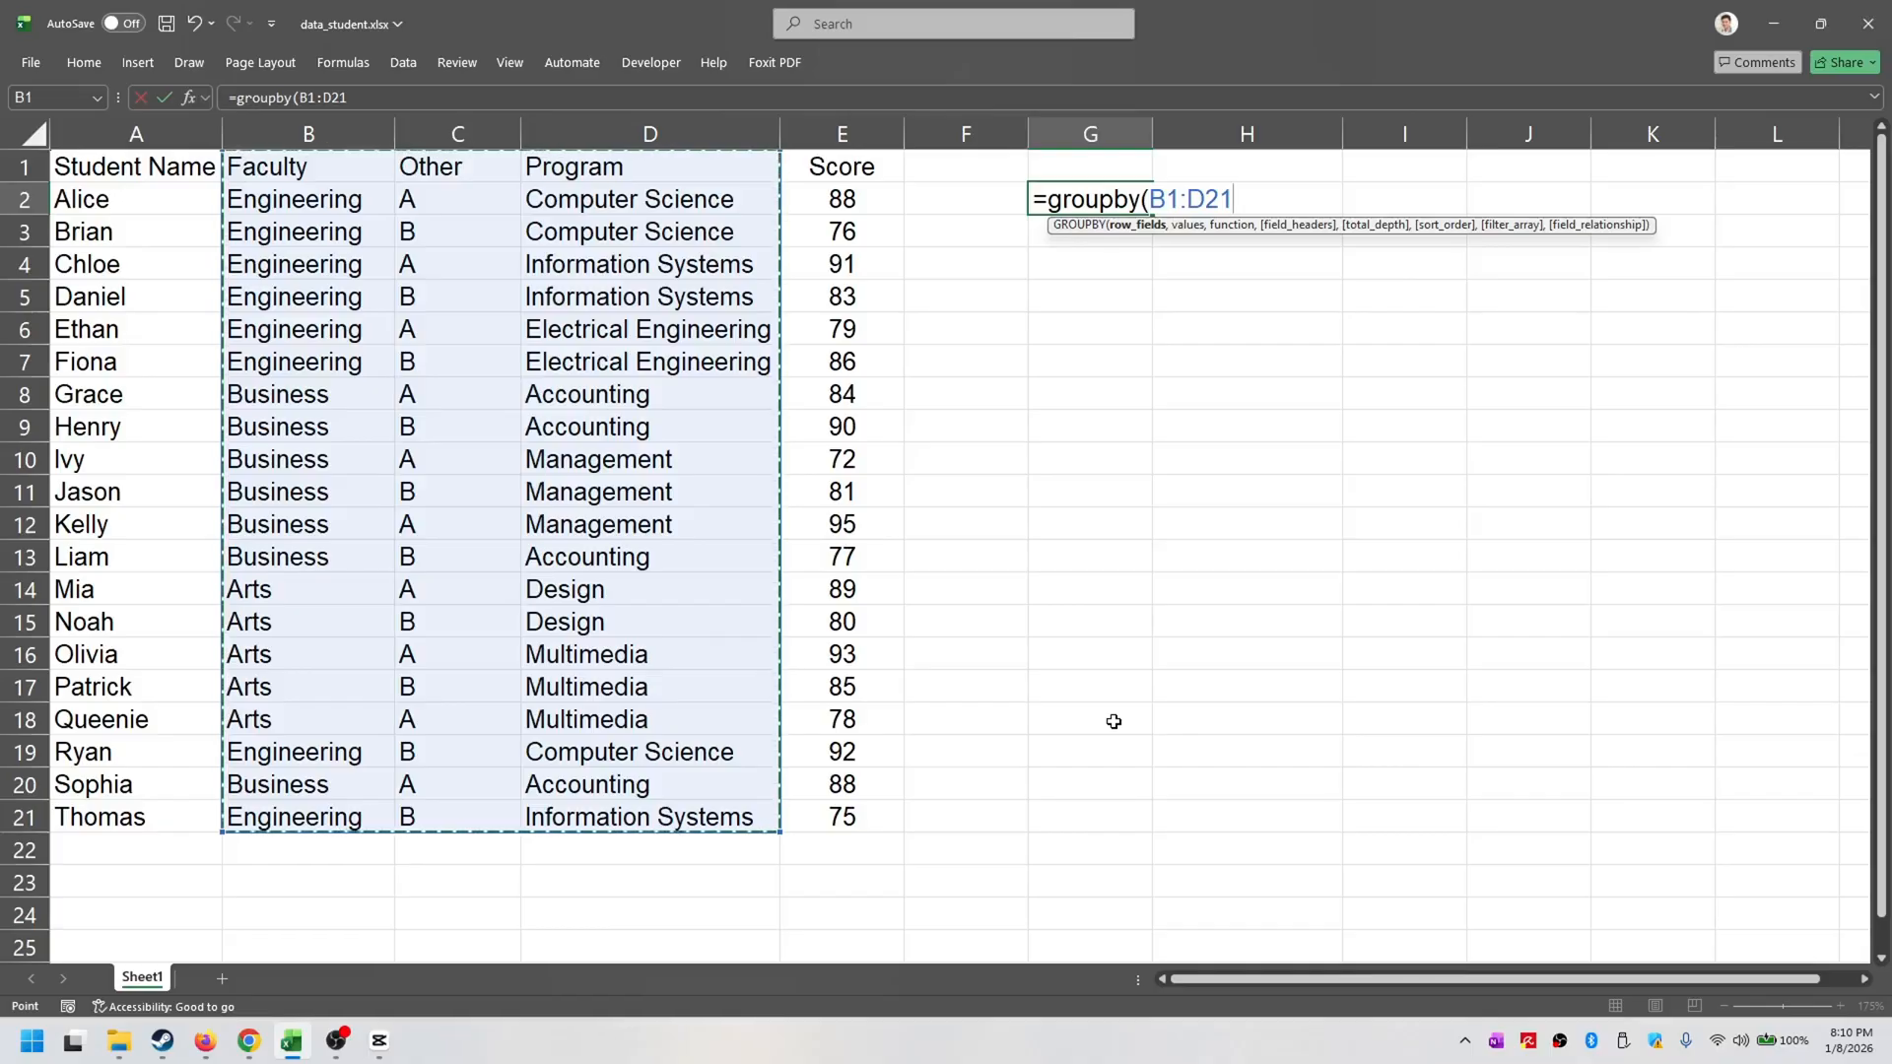
key(BackSpace)
key(BackSpace)
key(BackSpace)
key(BackSpace)
key(BackSpace)
key(BackSpace)
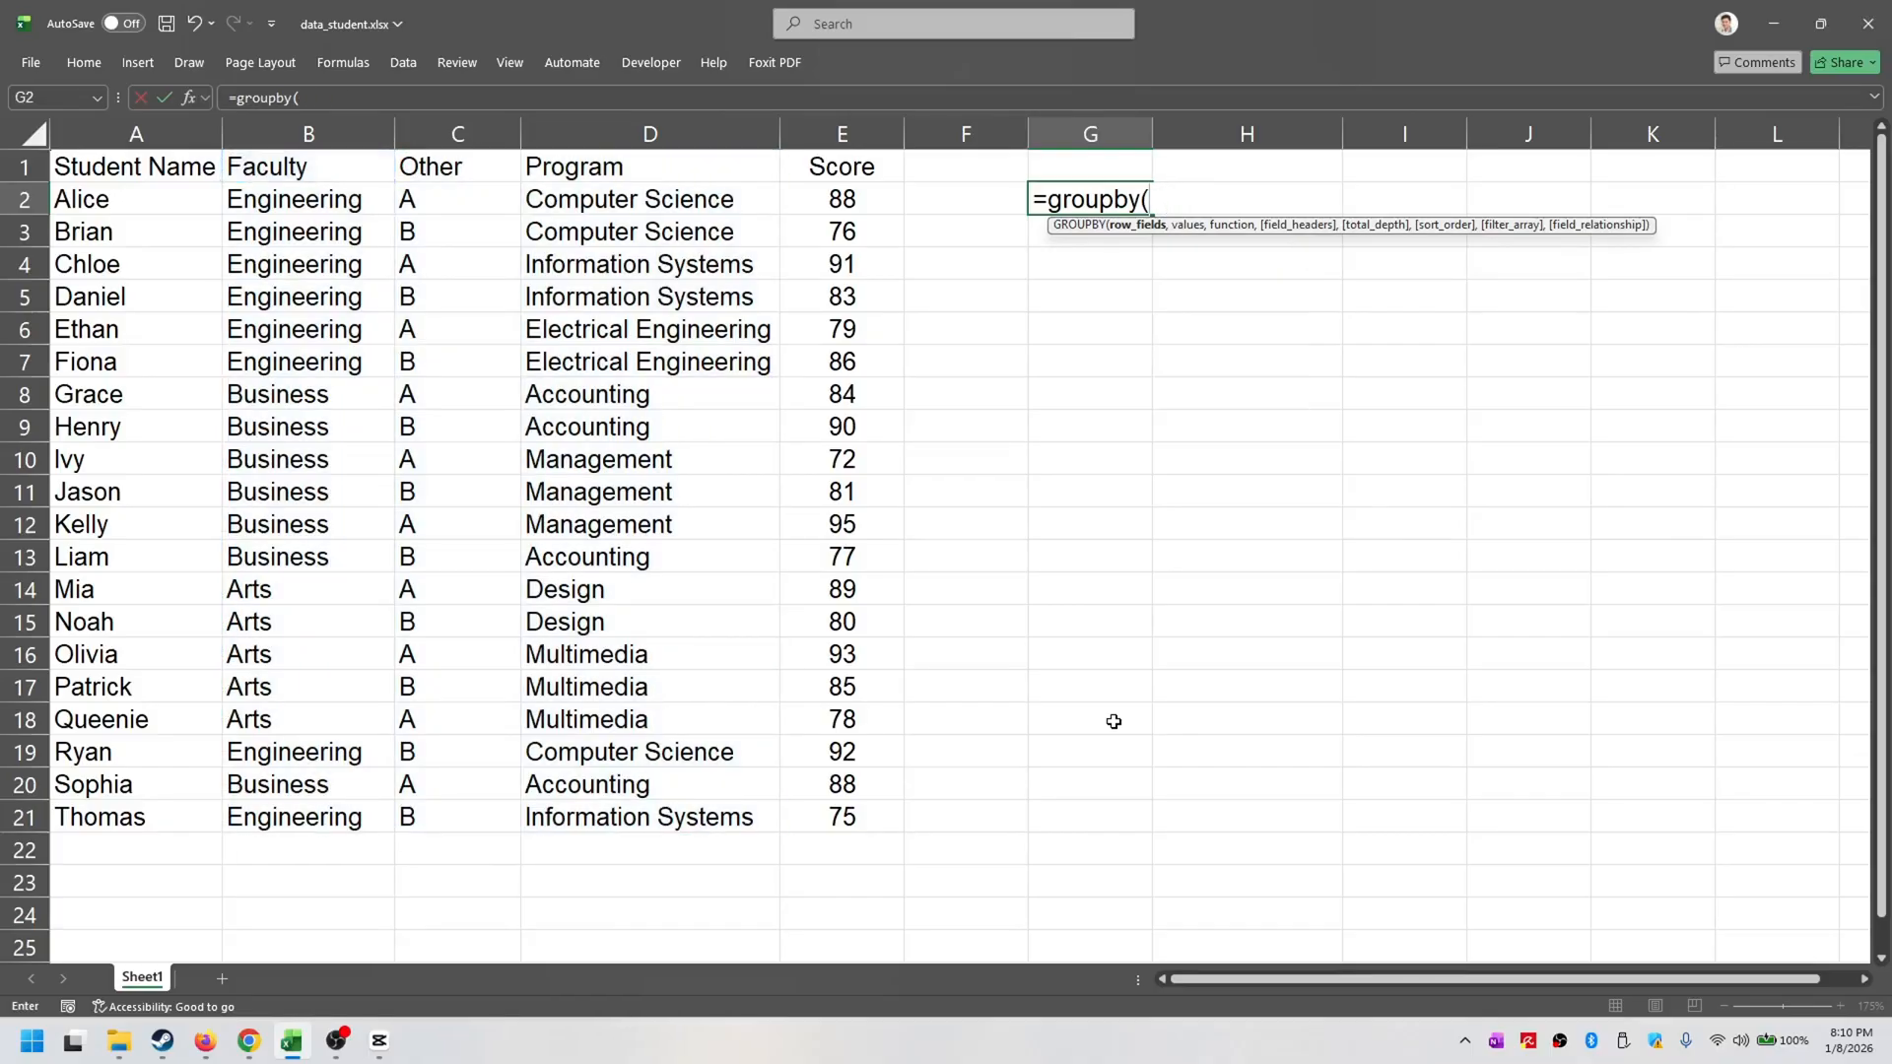
- Use HSTACK to combine the Faculty range B1:B21 and Program range D1:D21 as the formula's row fields
text(hs)
text(tack)
key(BackSpace)
text(ck()
drag(335, 175, 342, 819)
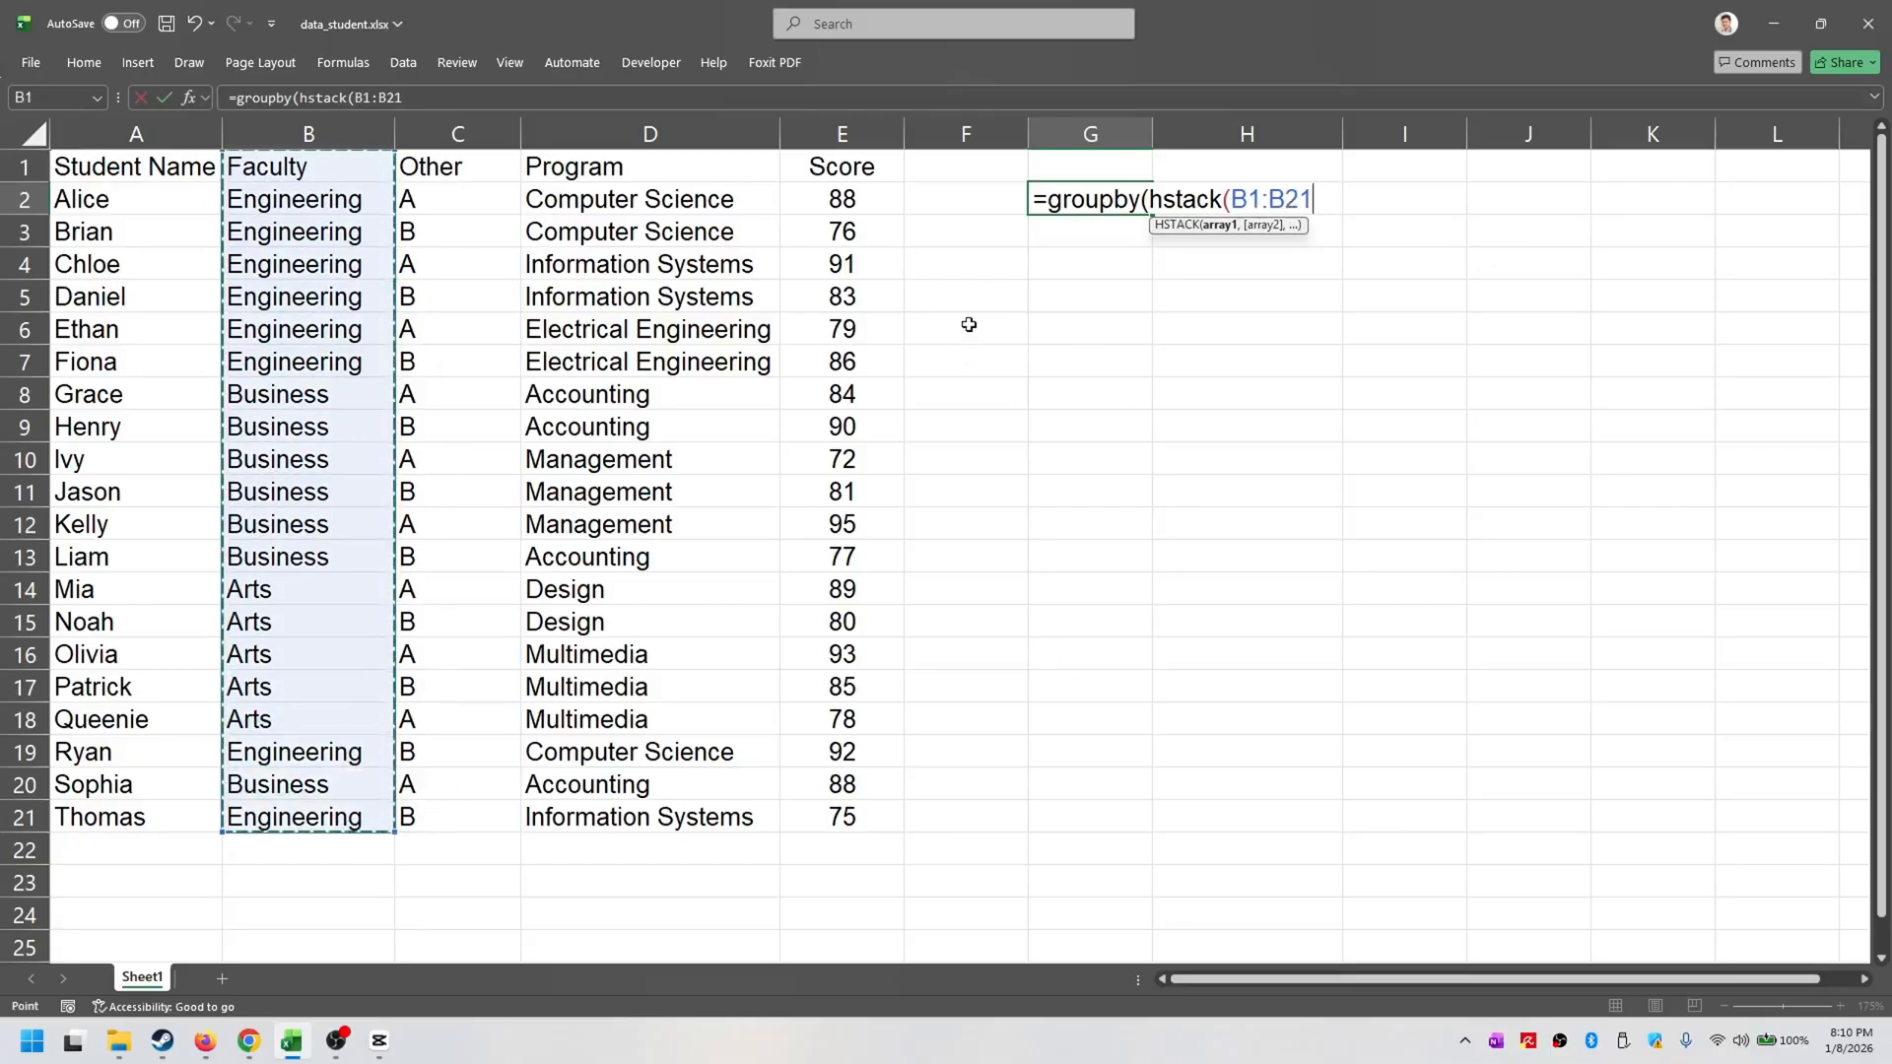
text(,)
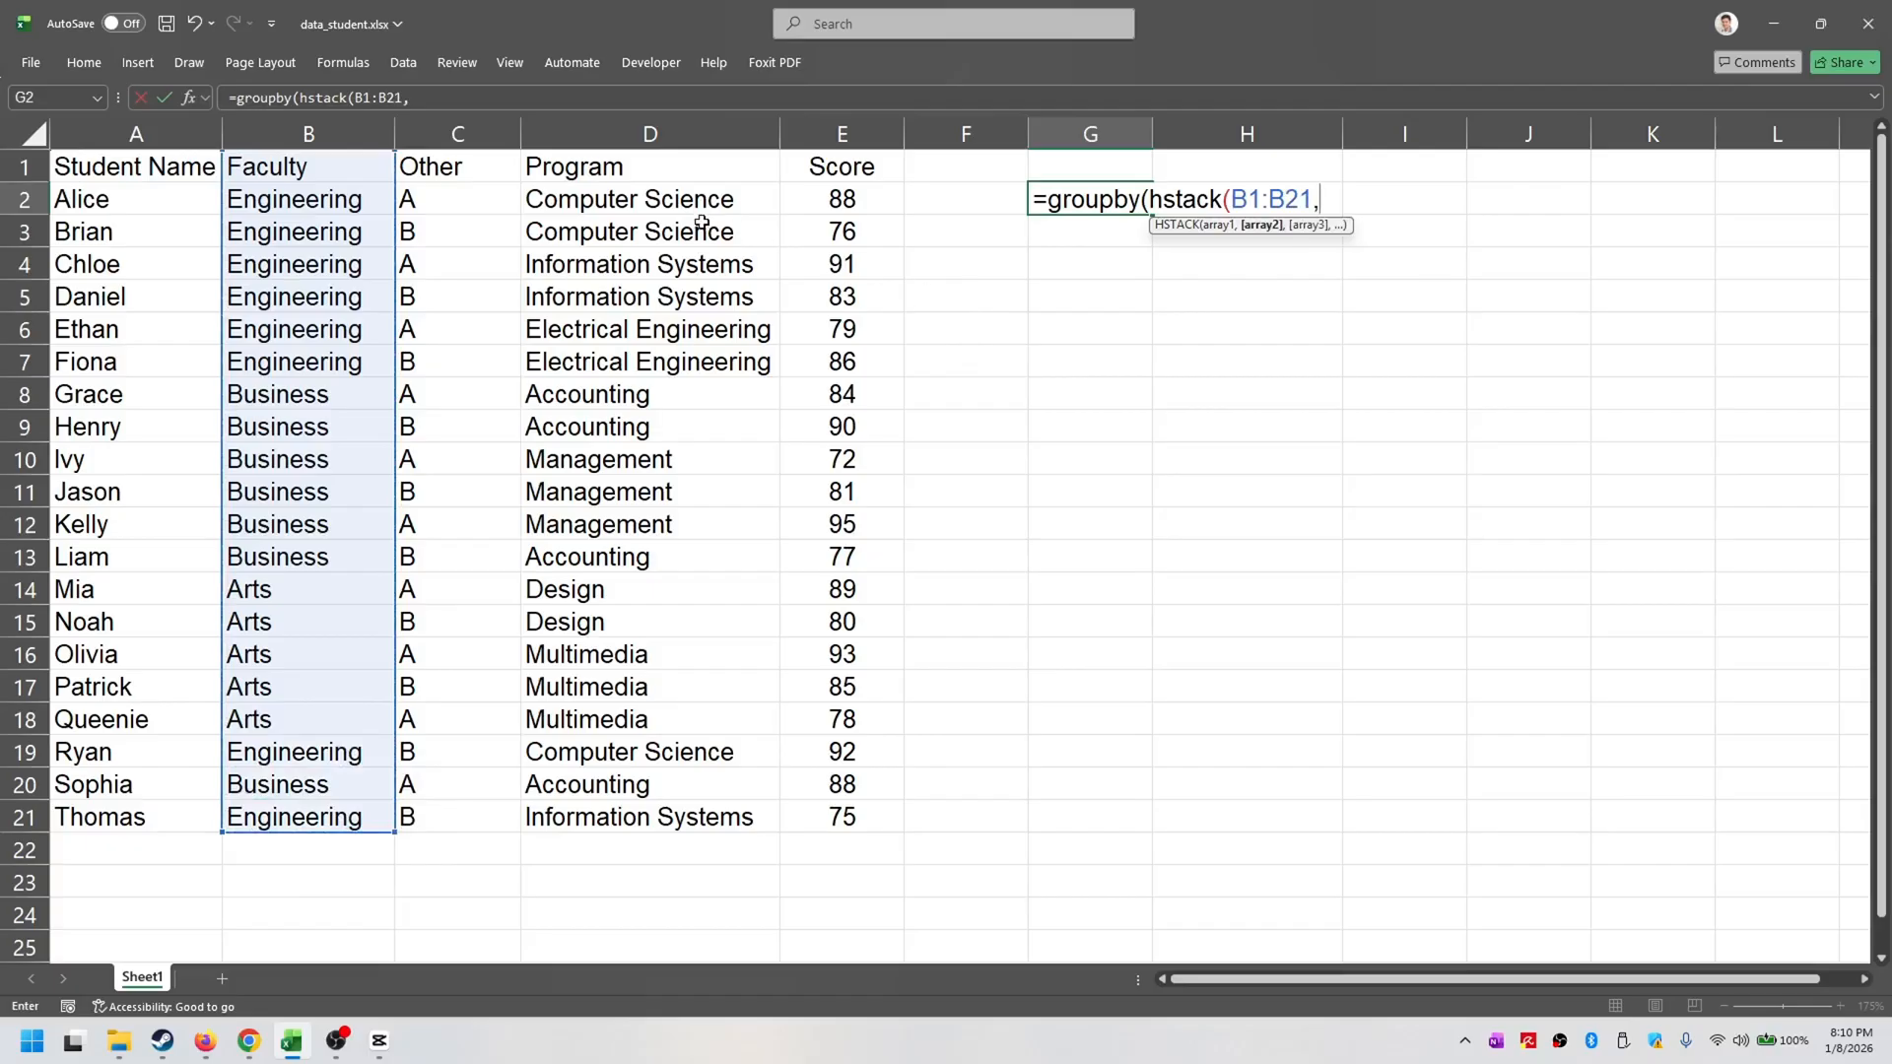
drag(684, 160, 655, 817)
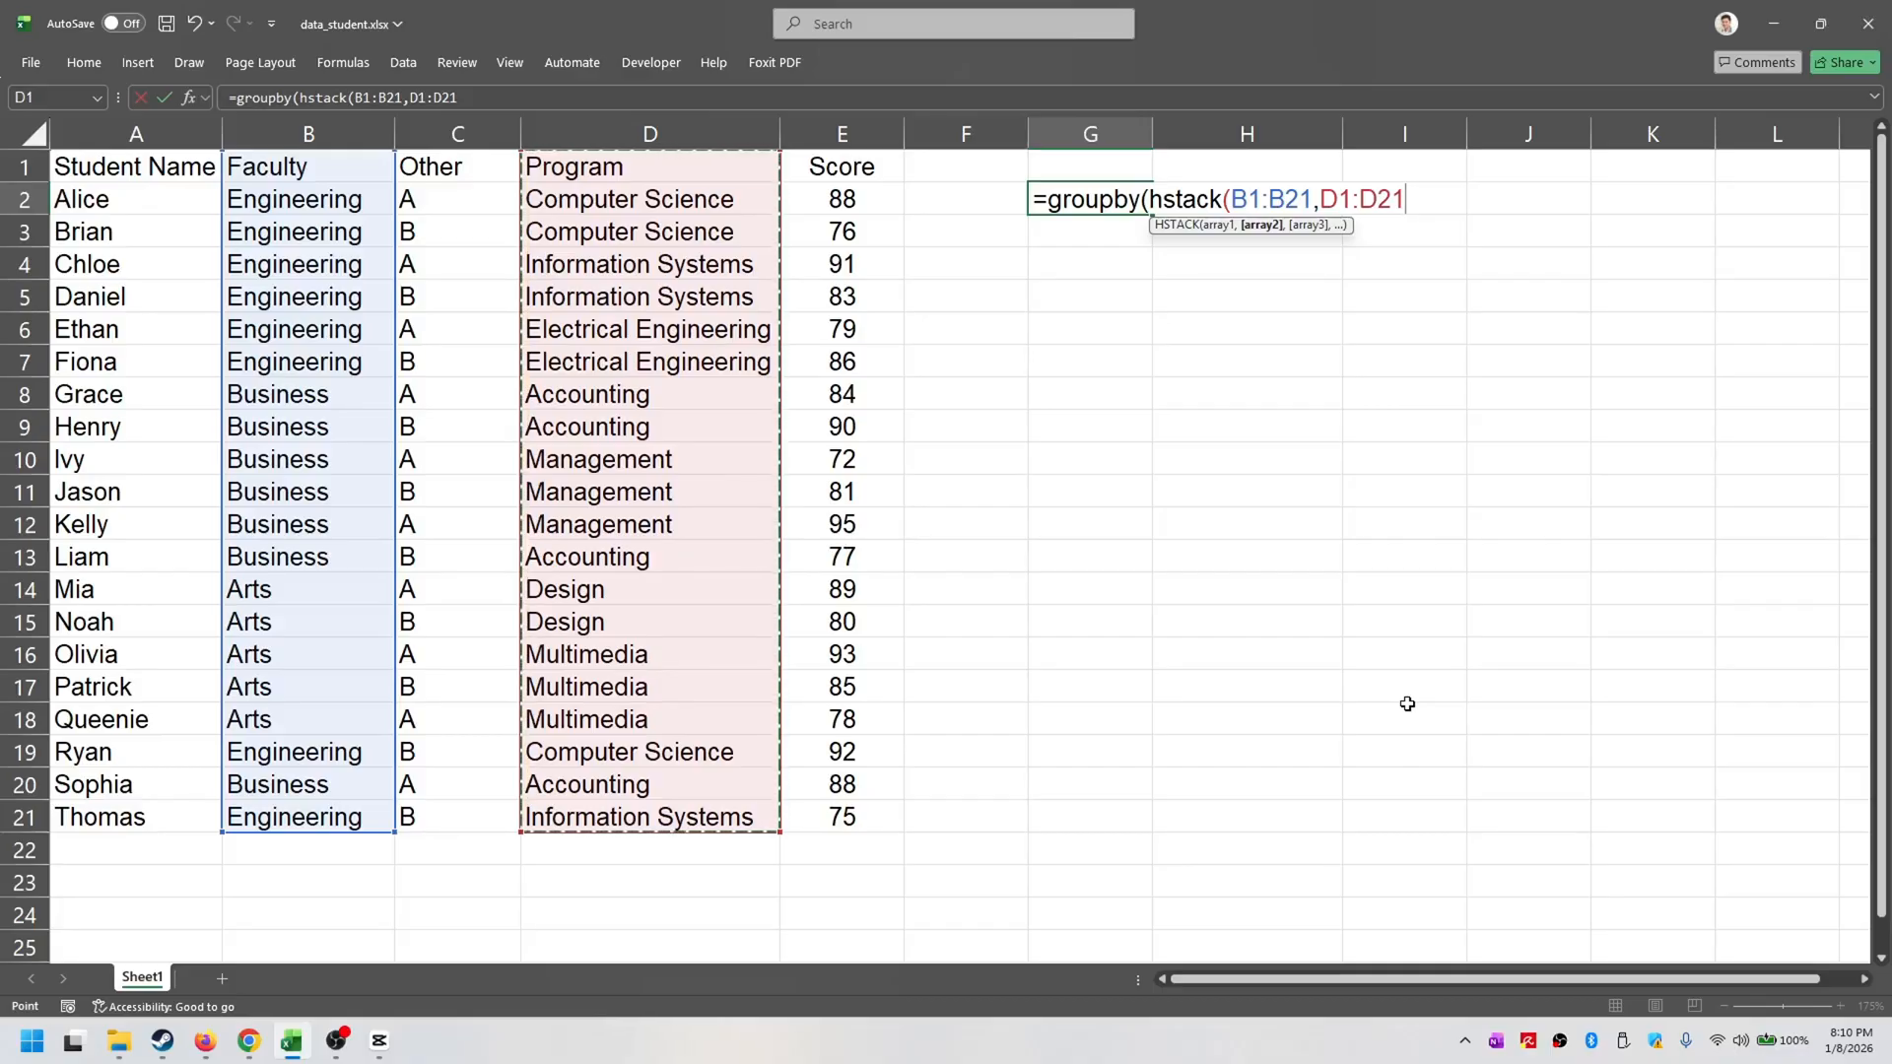
text(),)
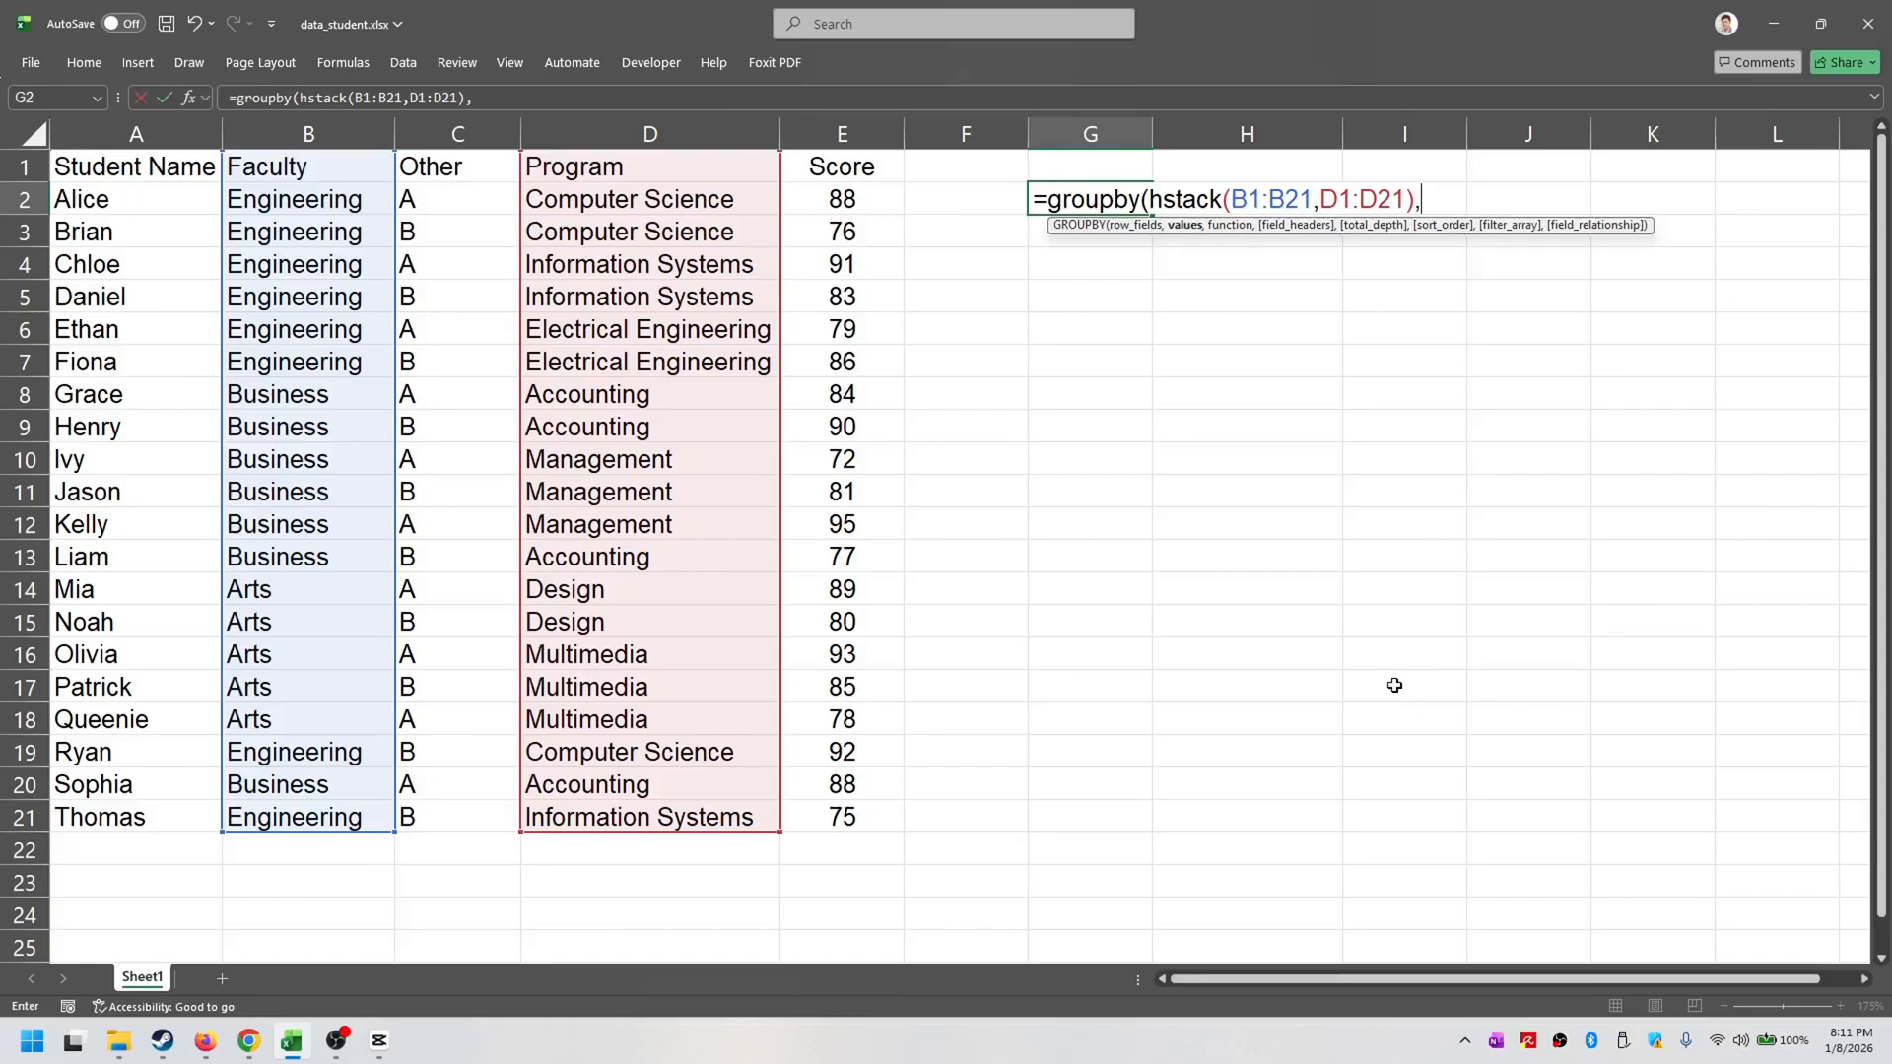
- Complete the GROUPBY formula with the Score range E1:E21 as values and AVERAGE as the function, and reselect its cell G2
drag(882, 175, 854, 810)
text(,average)
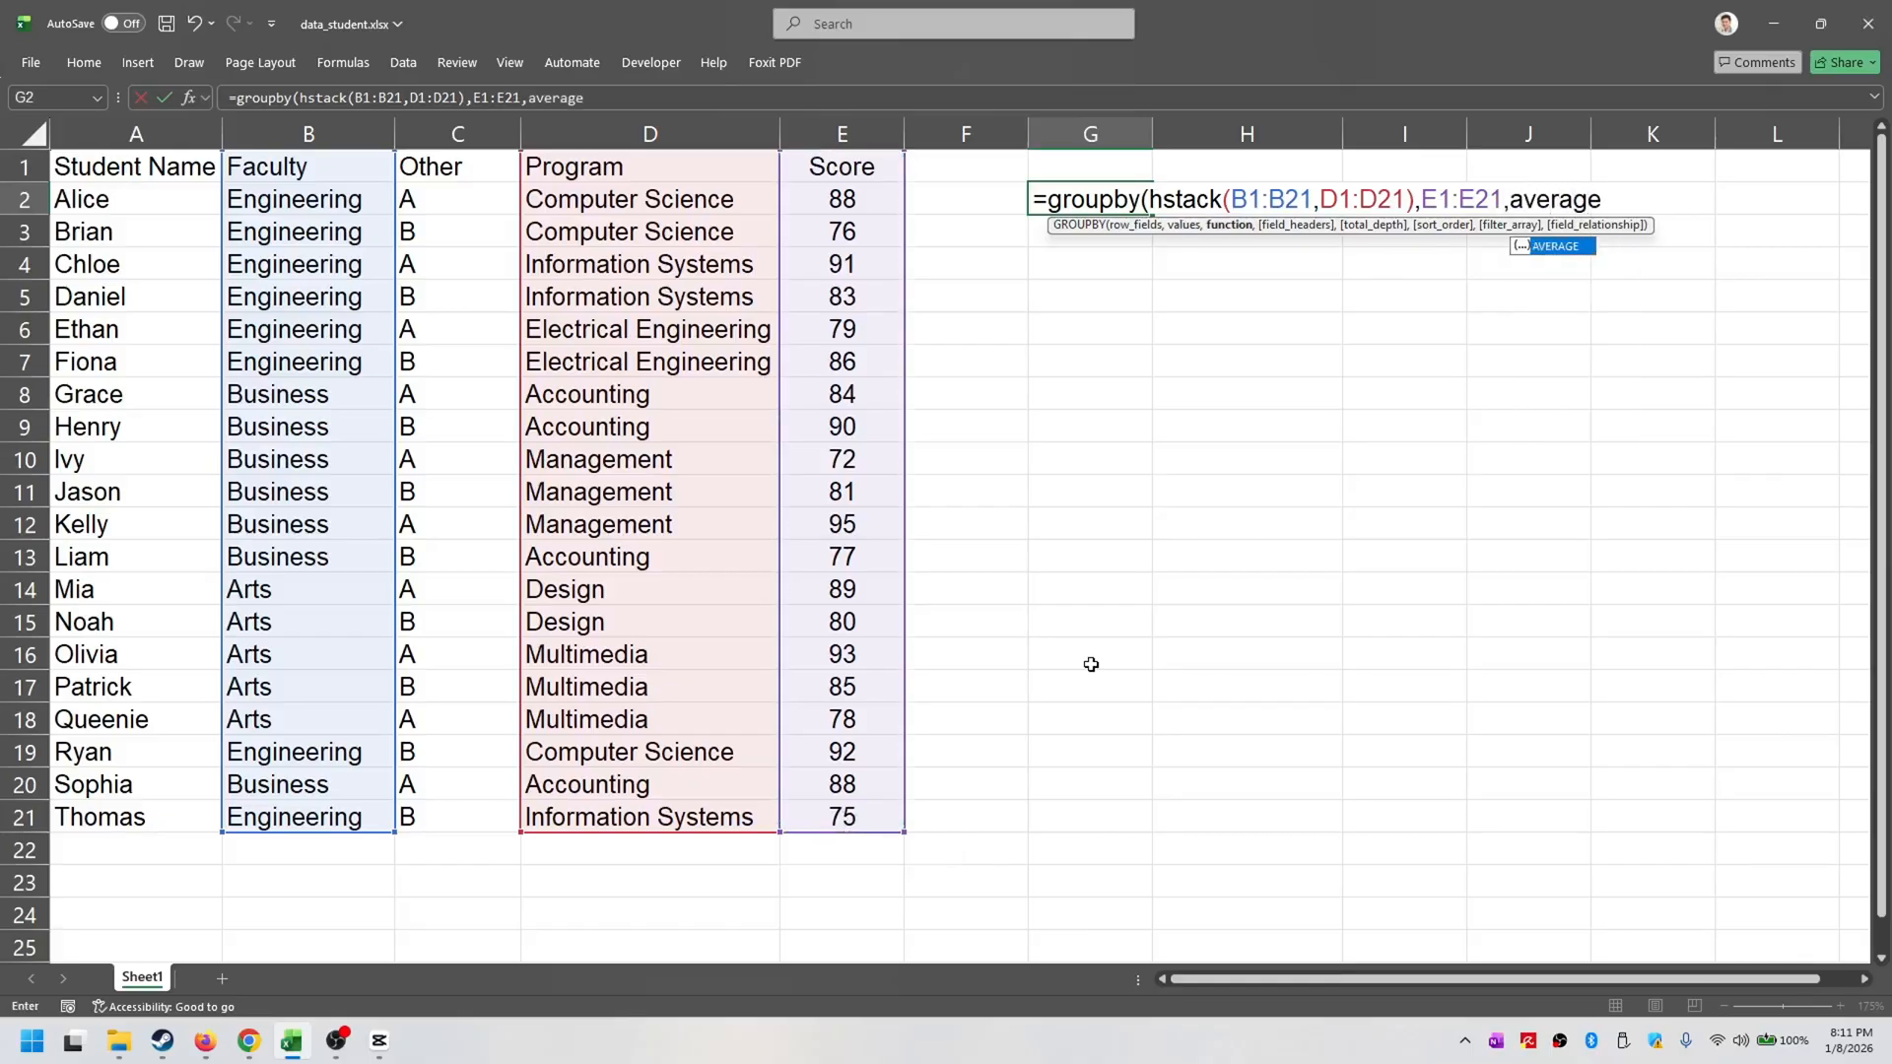
key(Tab)
text())
key(Return)
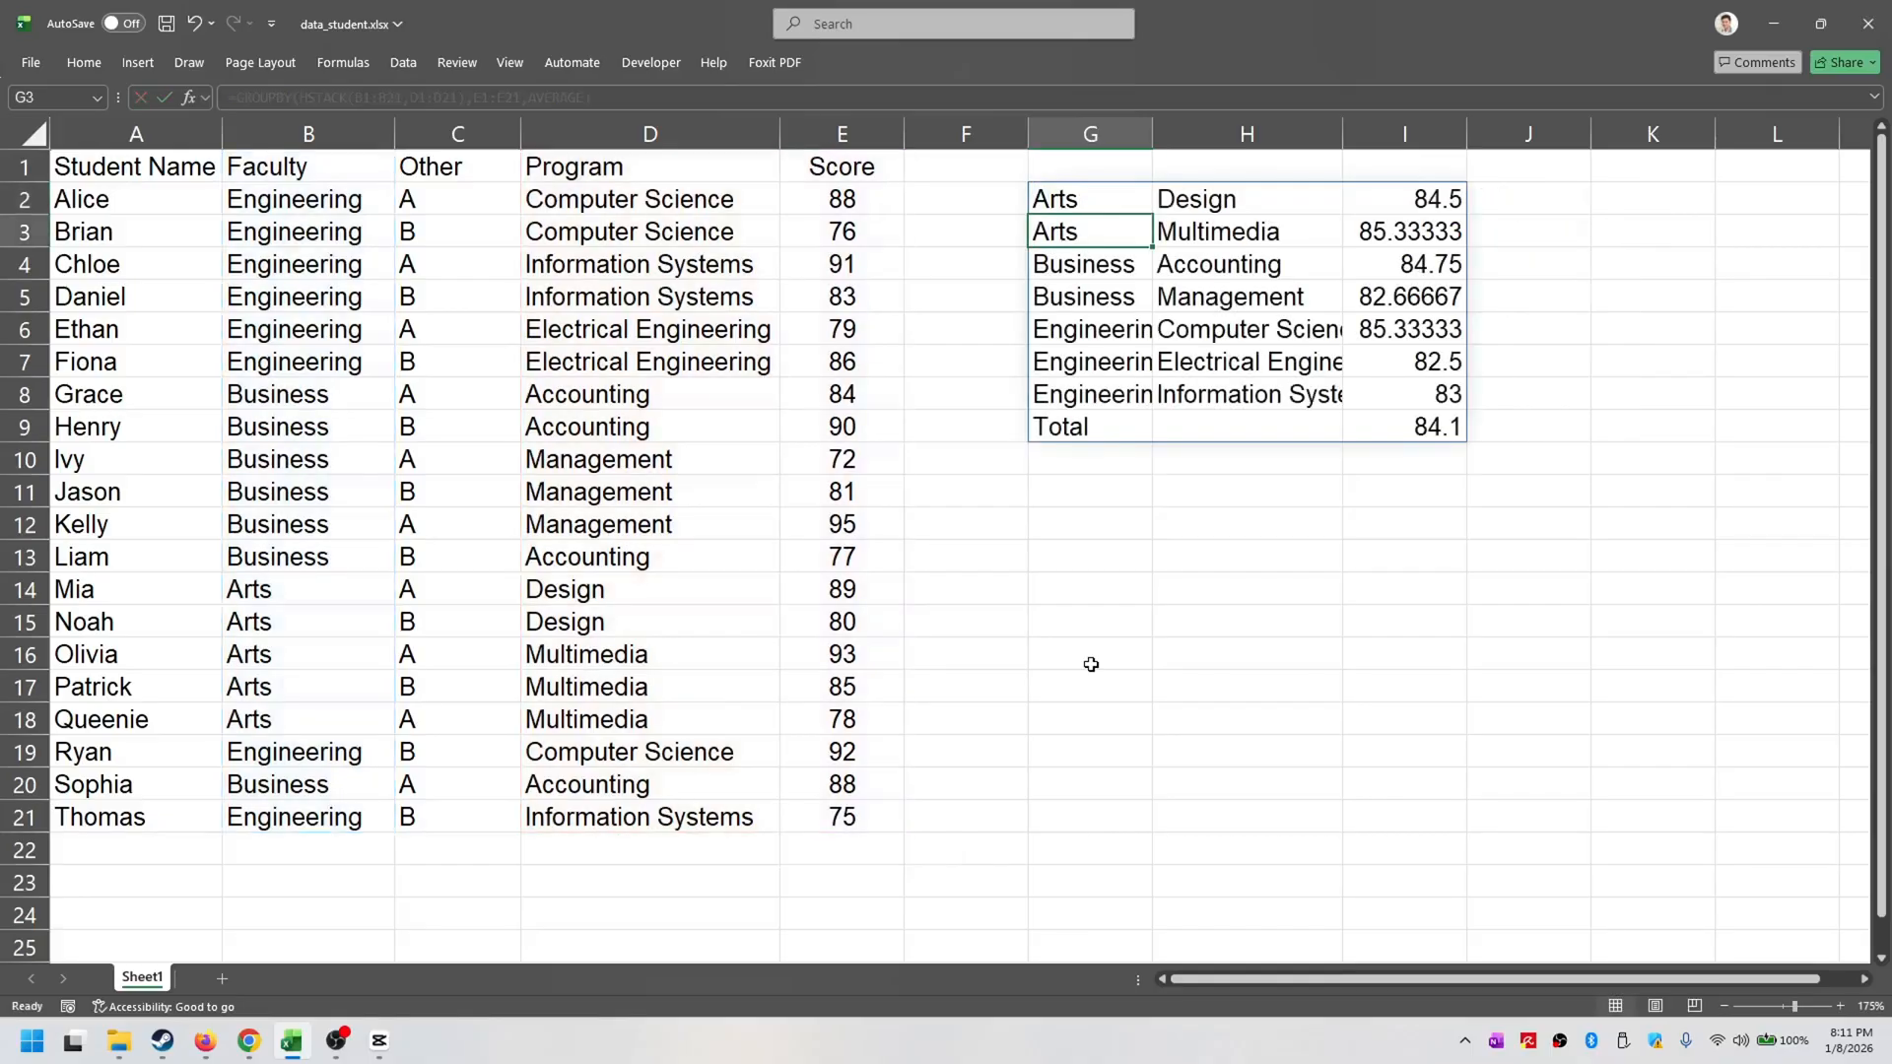
click(1596, 581)
click(1069, 200)
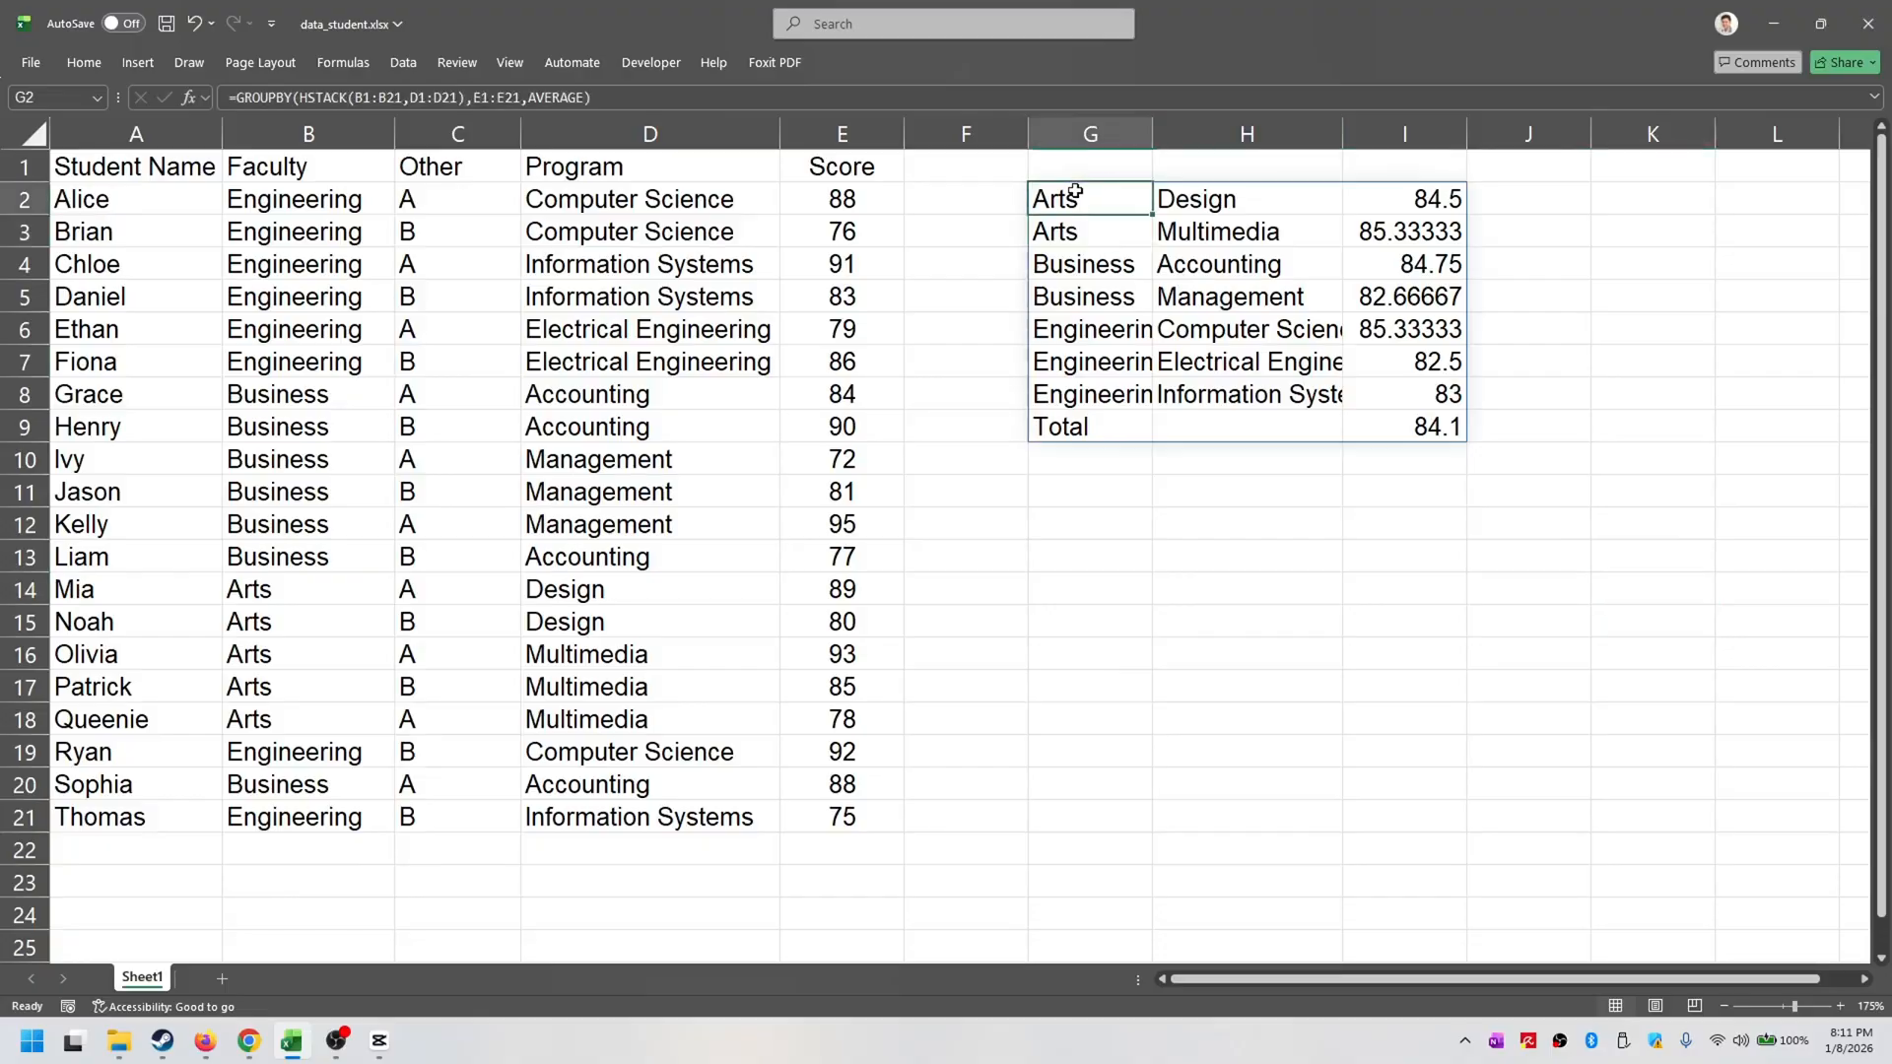